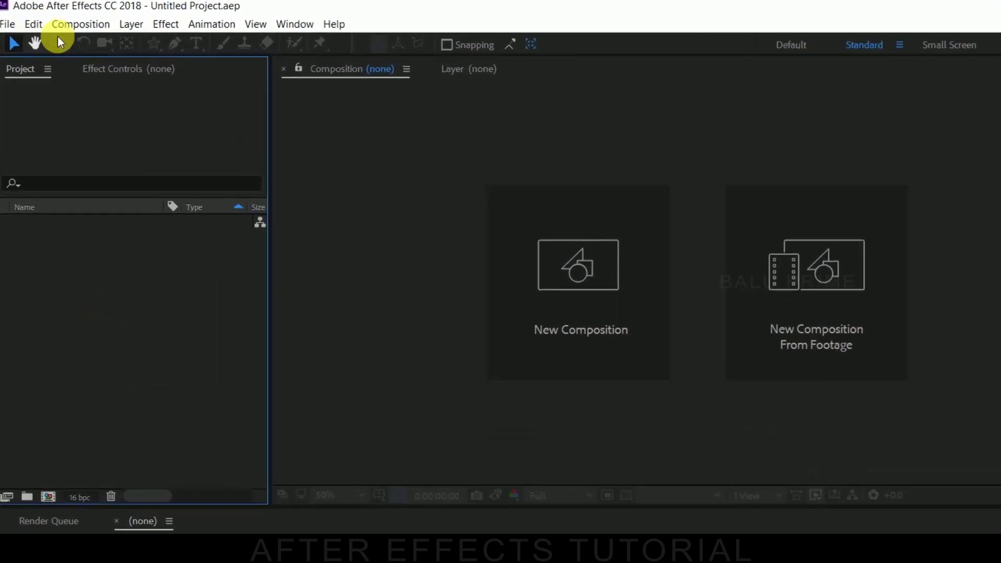
- Create Comp 1 with the HDTV 1080 24 preset, 24 fps and 0:00:08:00 duration
{"action": "left_click", "coordinate": [68, 24]}
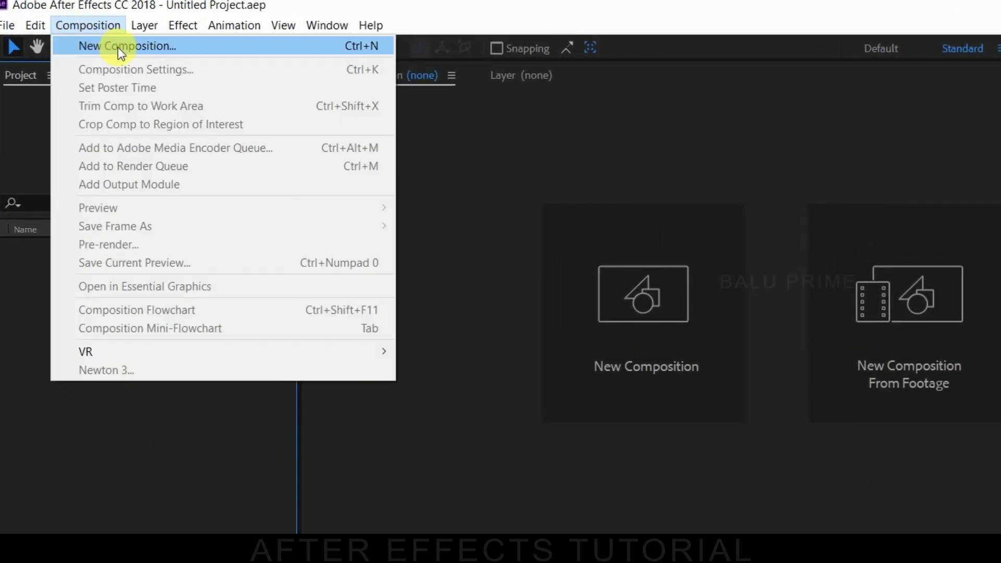
{"action": "left_click", "coordinate": [118, 47]}
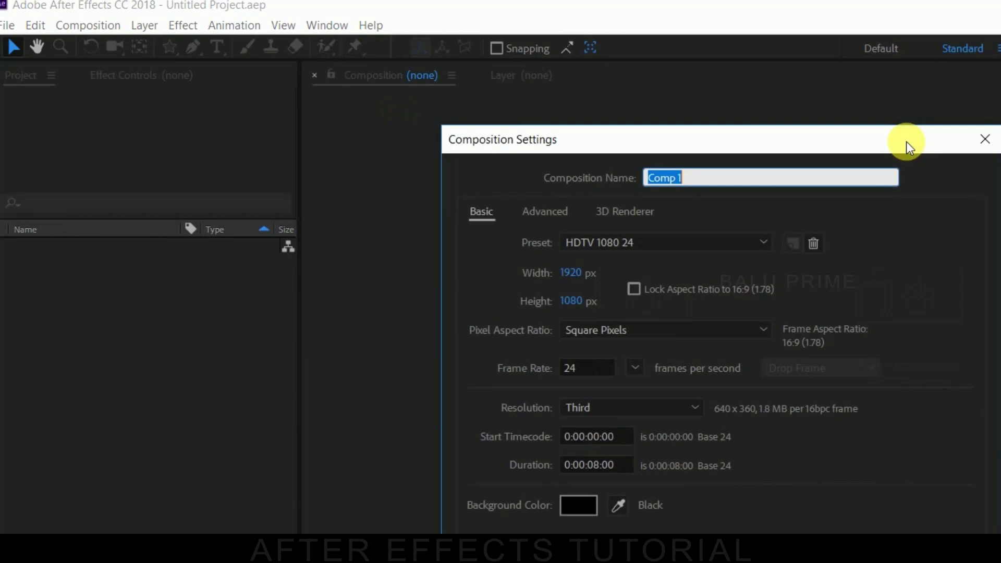
{"action": "left_click", "coordinate": [475, 146]}
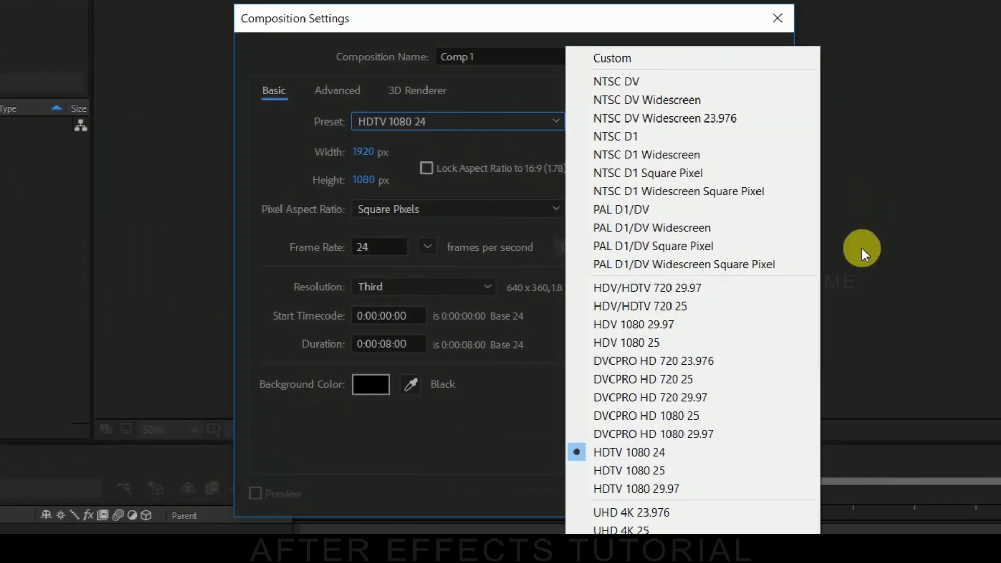
{"action": "left_click", "coordinate": [632, 450]}
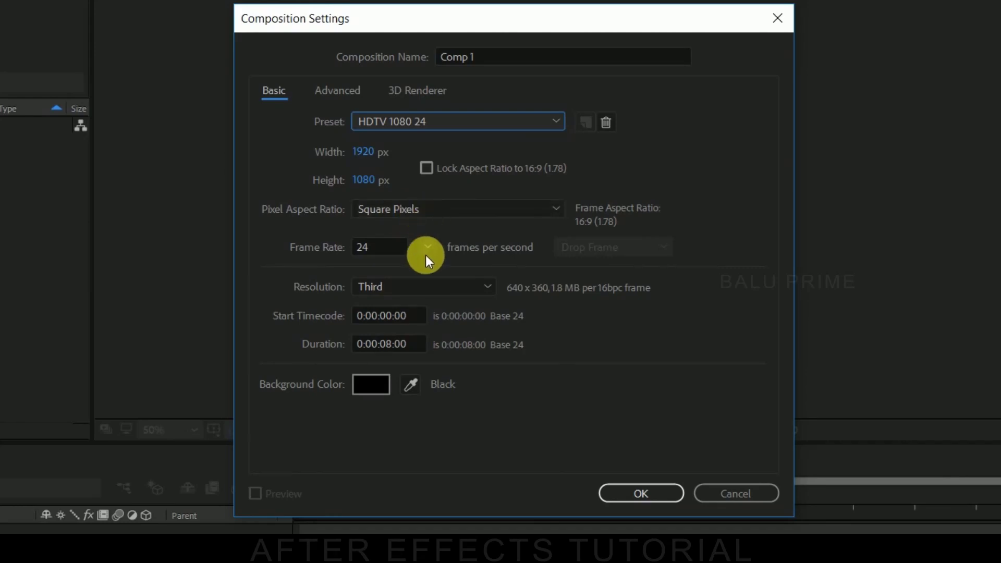
{"action": "left_click", "coordinate": [392, 247]}
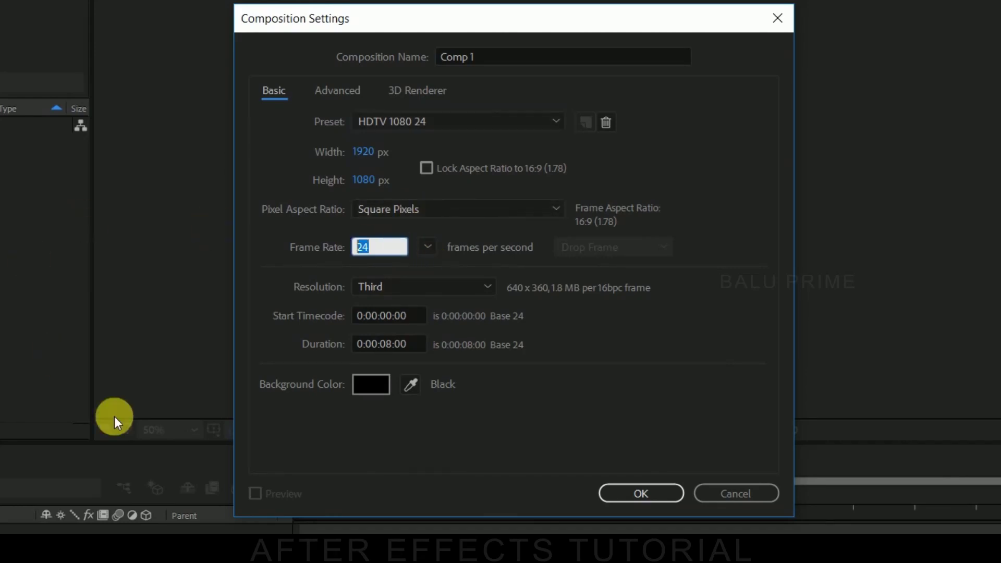
{"action": "left_click", "coordinate": [424, 350]}
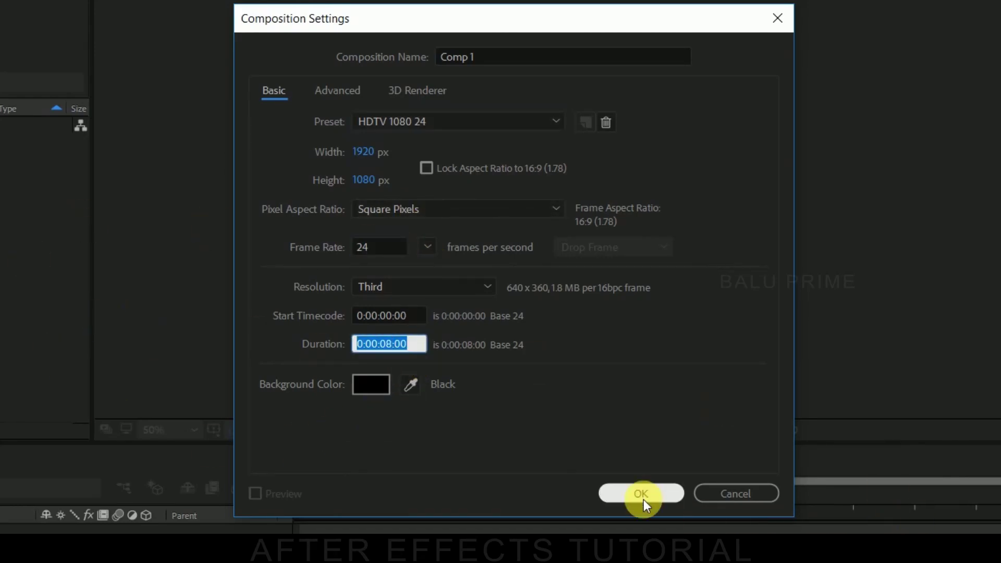
{"action": "left_click", "coordinate": [641, 496]}
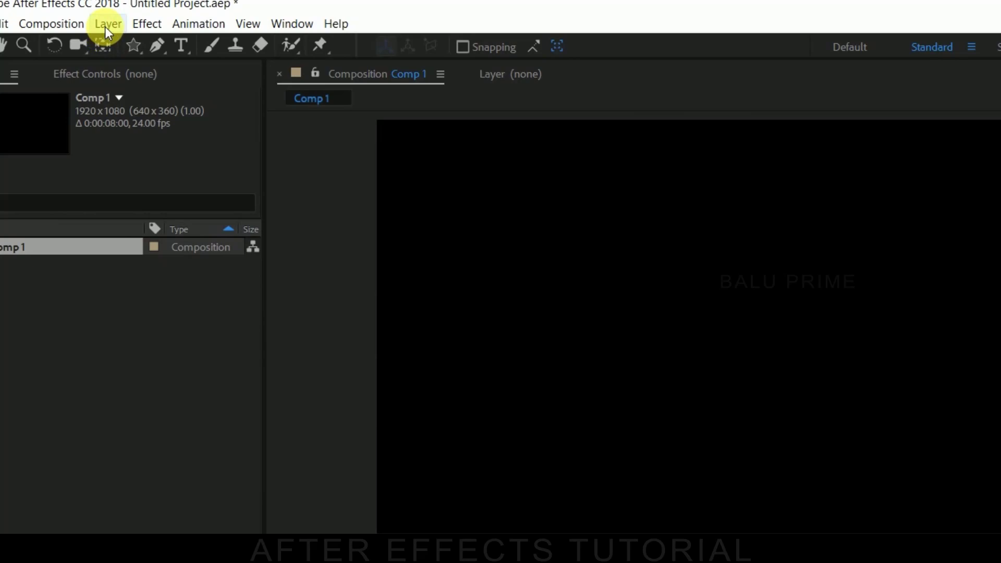
- Add a new solid named bg with colour 00DBE3 to Comp 1
{"action": "left_click", "coordinate": [106, 29]}
{"action": "mouse_move", "coordinate": [324, 53]}
{"action": "left_click", "coordinate": [553, 58]}
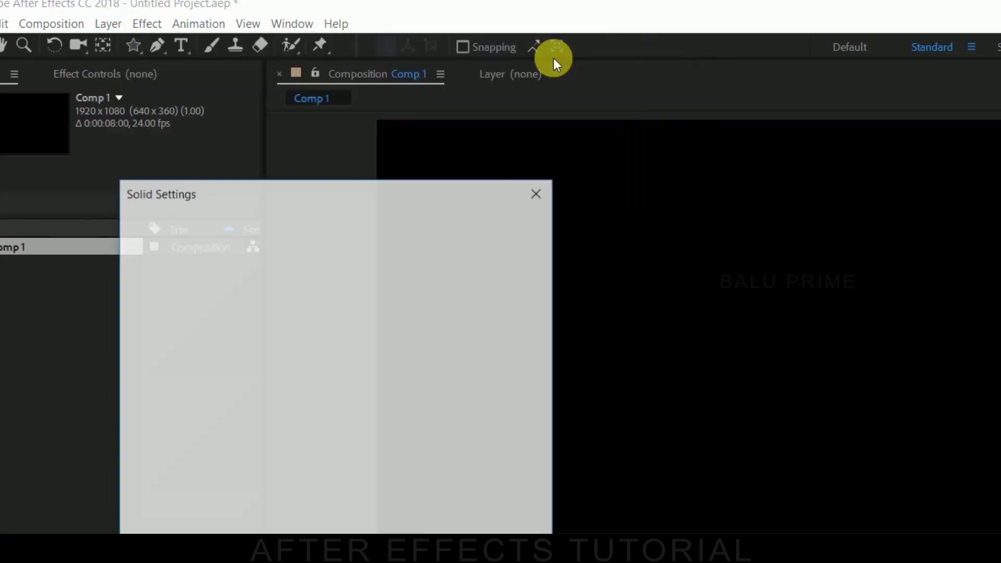
{"action": "type", "text": "b"}
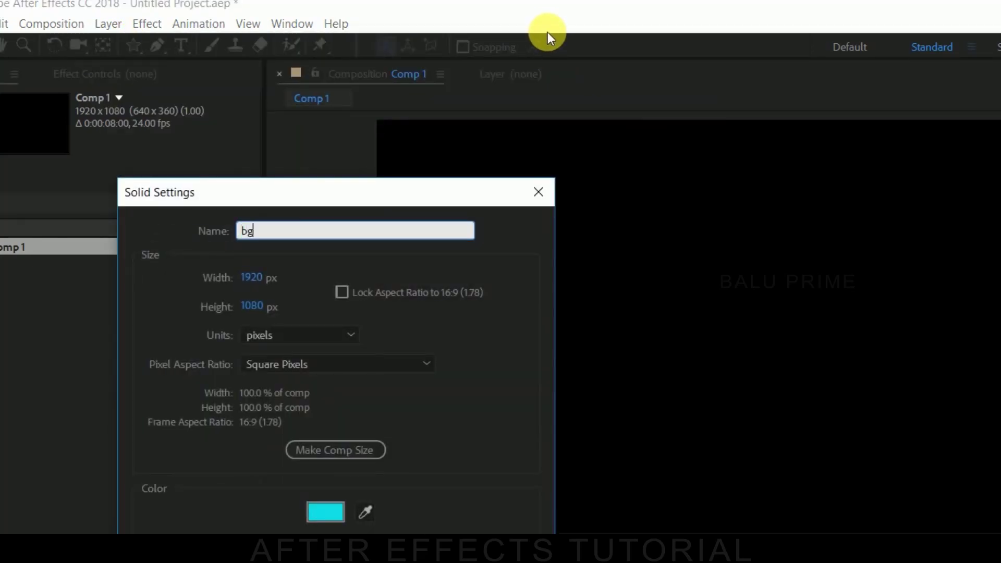
{"action": "type", "text": "g"}
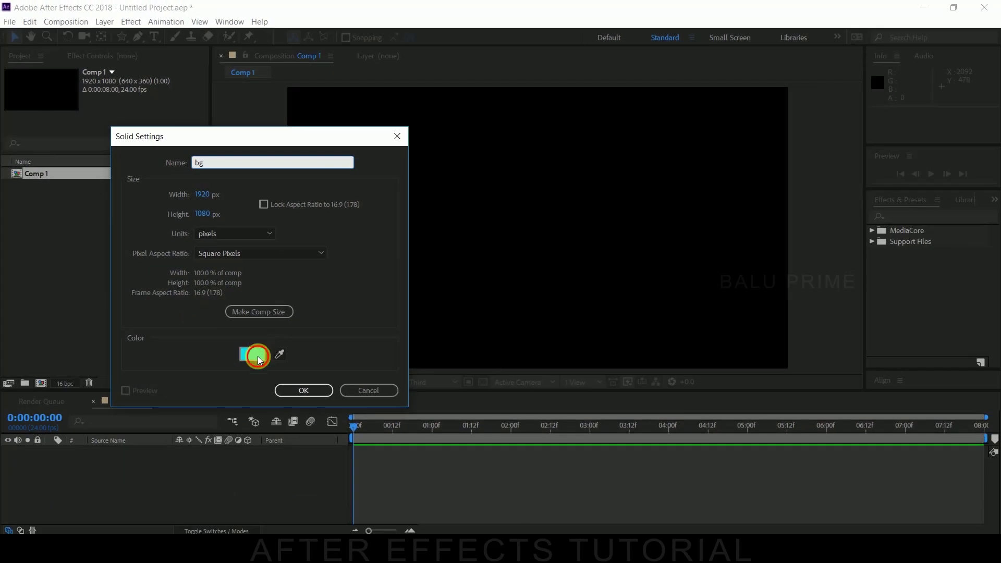
{"action": "left_click", "coordinate": [325, 512]}
{"action": "left_click", "coordinate": [792, 336]}
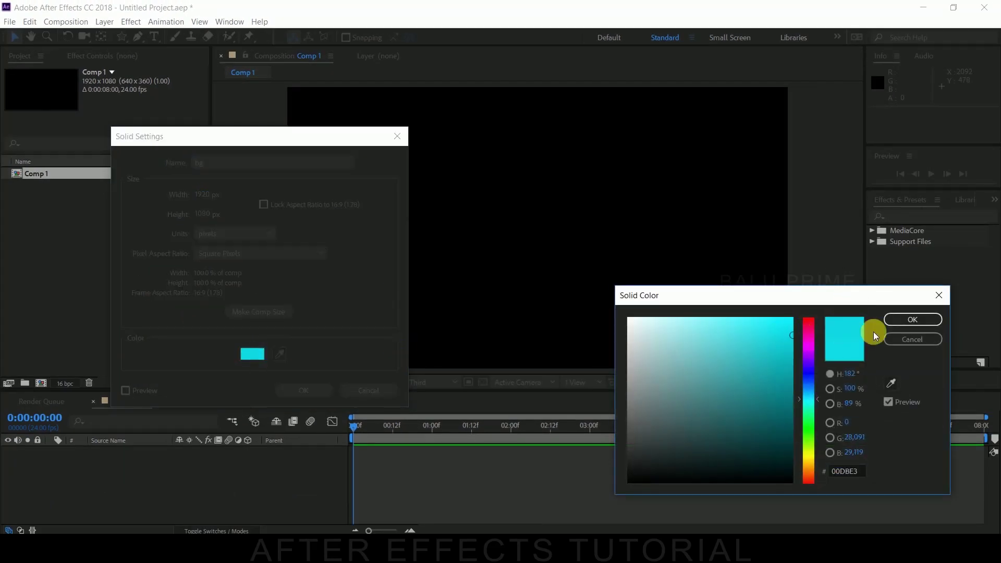
{"action": "left_click", "coordinate": [913, 320]}
{"action": "left_click", "coordinate": [293, 391]}
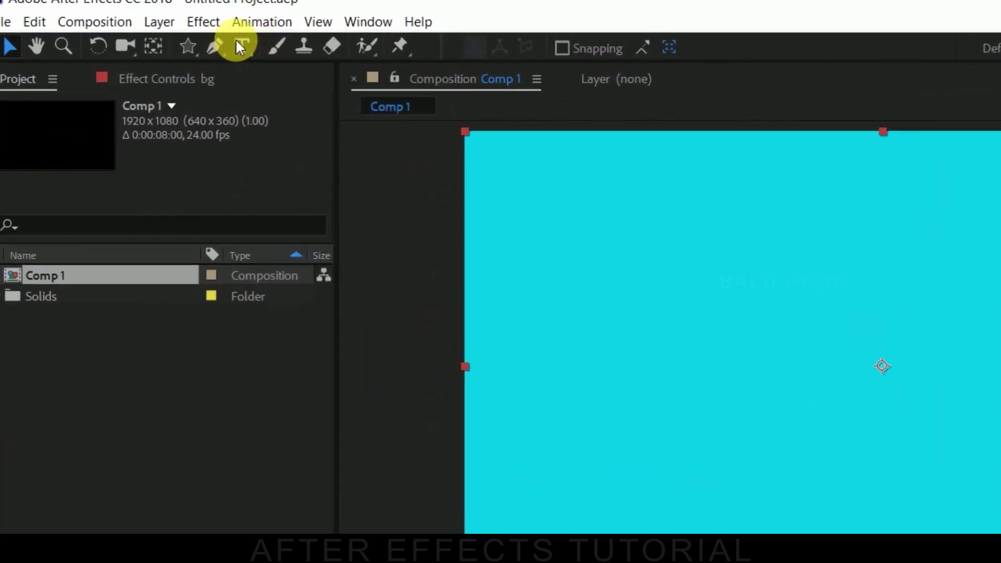
- Create a text layer reading 0 on the canvas with the Type tool
{"action": "left_click", "coordinate": [238, 43]}
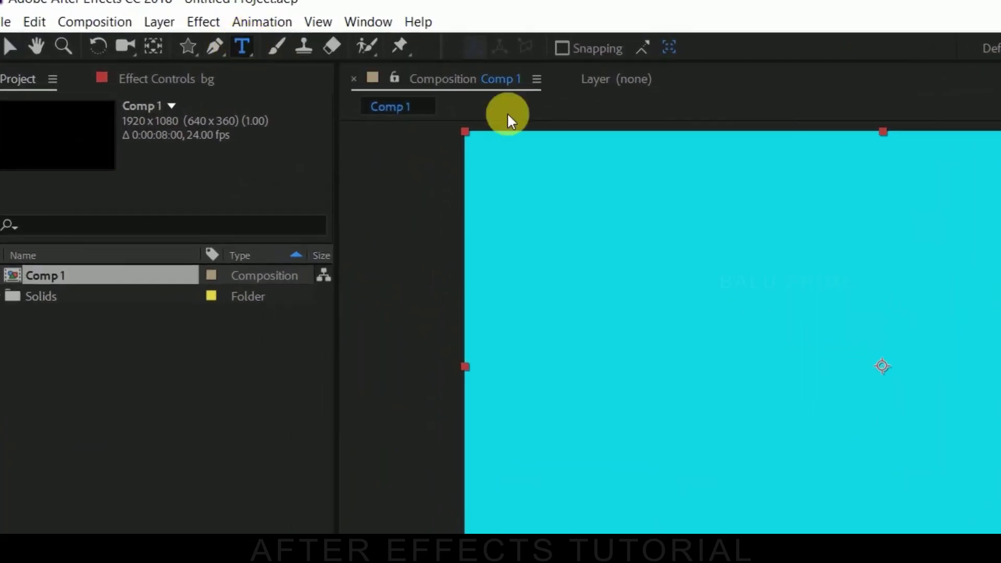
{"action": "left_click", "coordinate": [819, 369]}
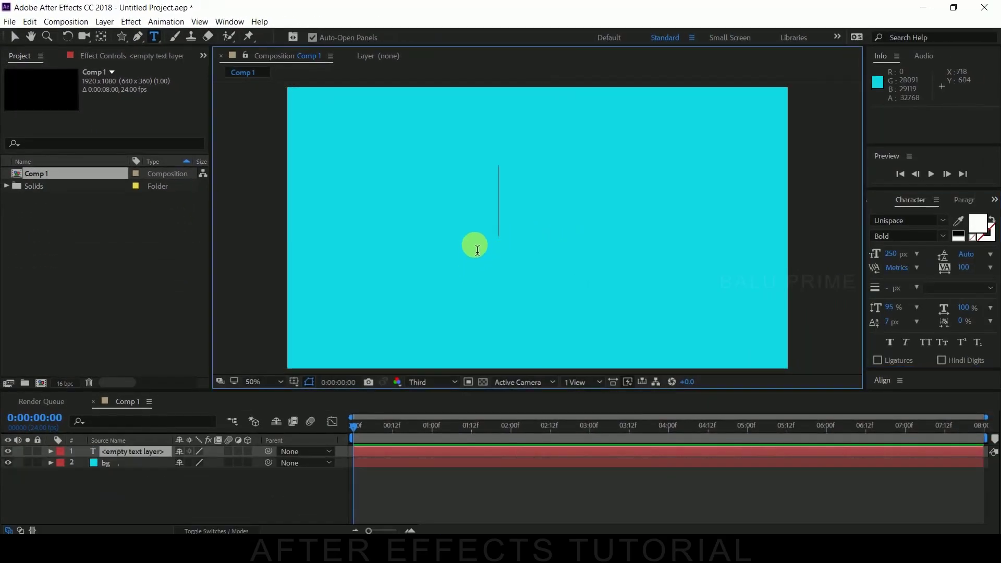
{"action": "type", "text": "0"}
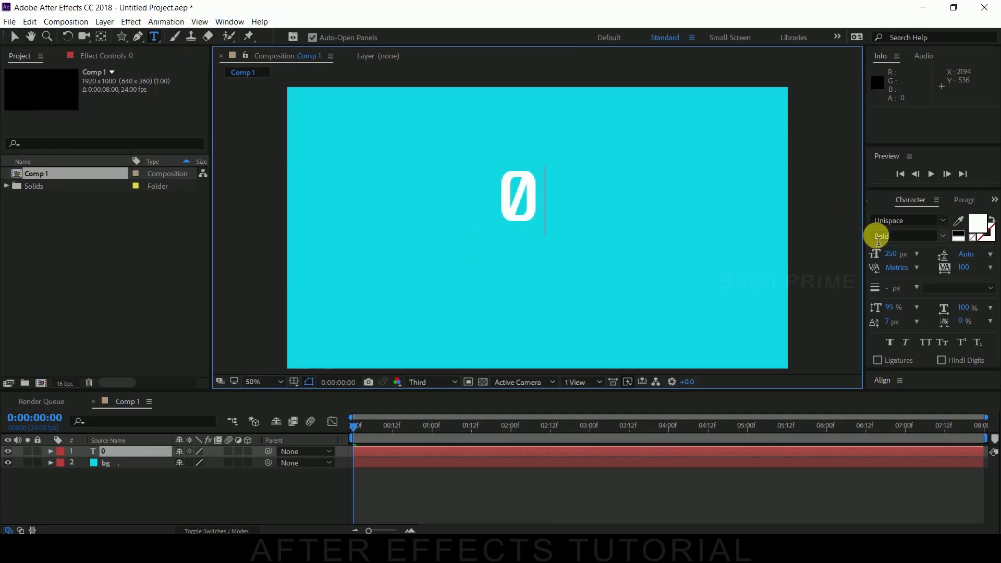
{"action": "left_click_drag", "start_coordinate": [919, 375], "coordinate": [920, 320]}
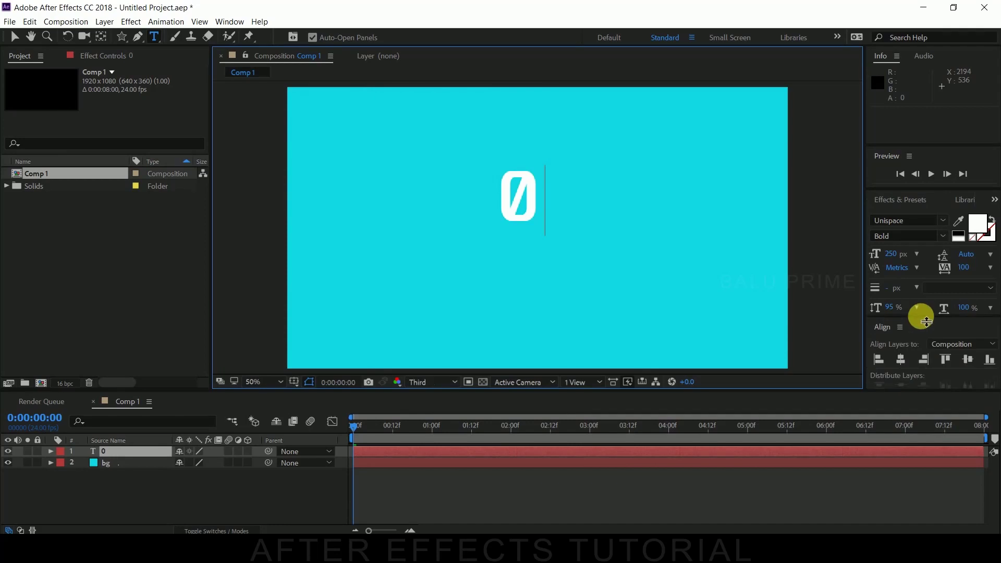
{"action": "left_click", "coordinate": [959, 367]}
{"action": "left_click", "coordinate": [968, 360]}
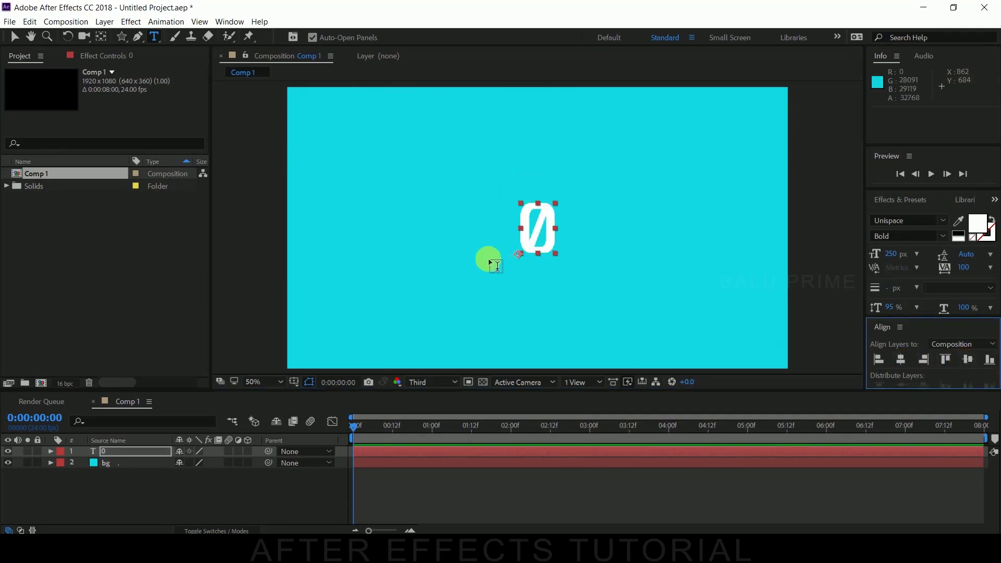
- Scale the 0 layer to 150% and centre it horizontally and vertically
{"action": "left_click", "coordinate": [142, 452]}
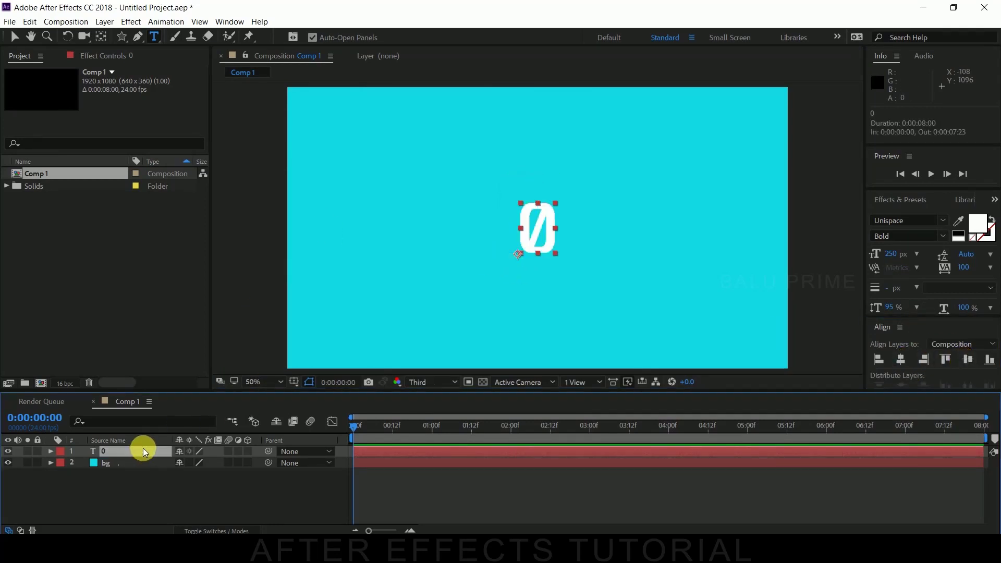
{"action": "key", "text": "s"}
{"action": "left_click_drag", "start_coordinate": [217, 463], "coordinate": [254, 465]}
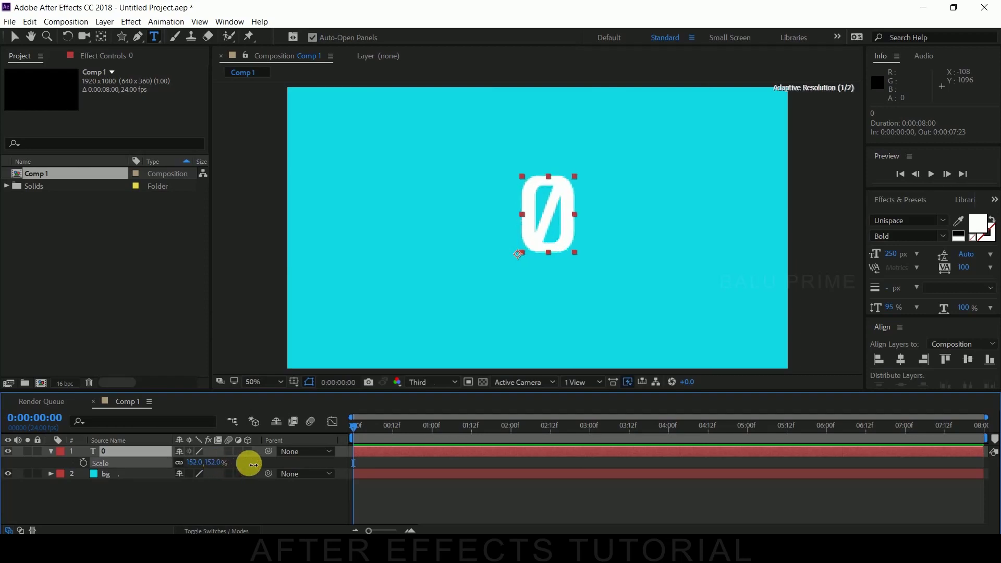
{"action": "left_click", "coordinate": [211, 463]}
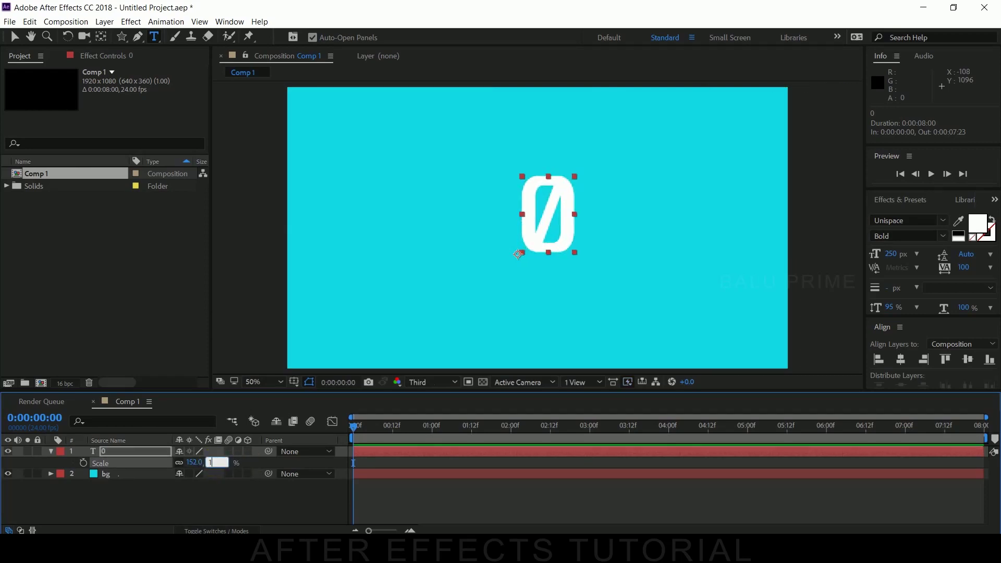
{"action": "type", "text": "150"}
{"action": "key", "text": "Return"}
{"action": "left_click", "coordinate": [902, 360]}
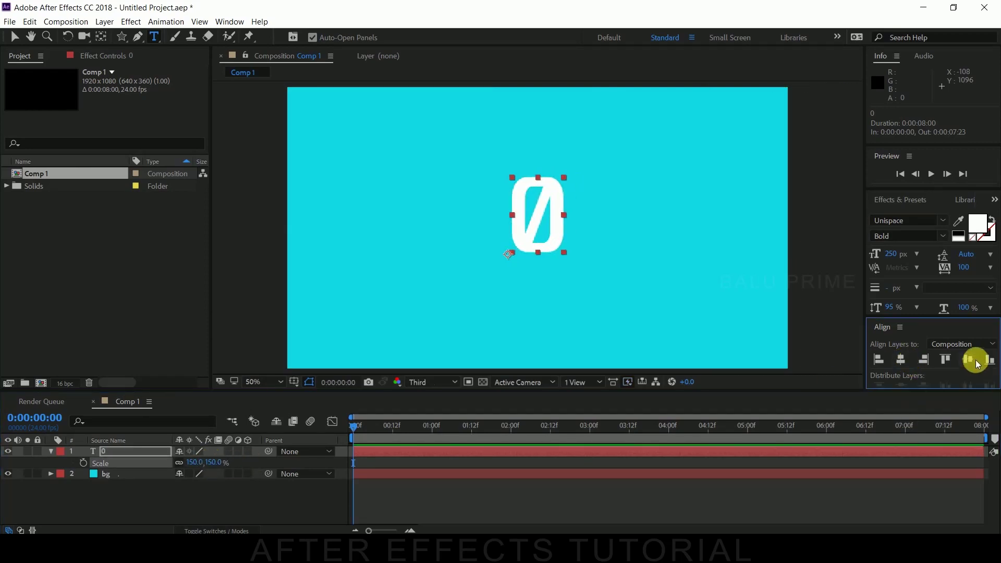
{"action": "left_click", "coordinate": [970, 361]}
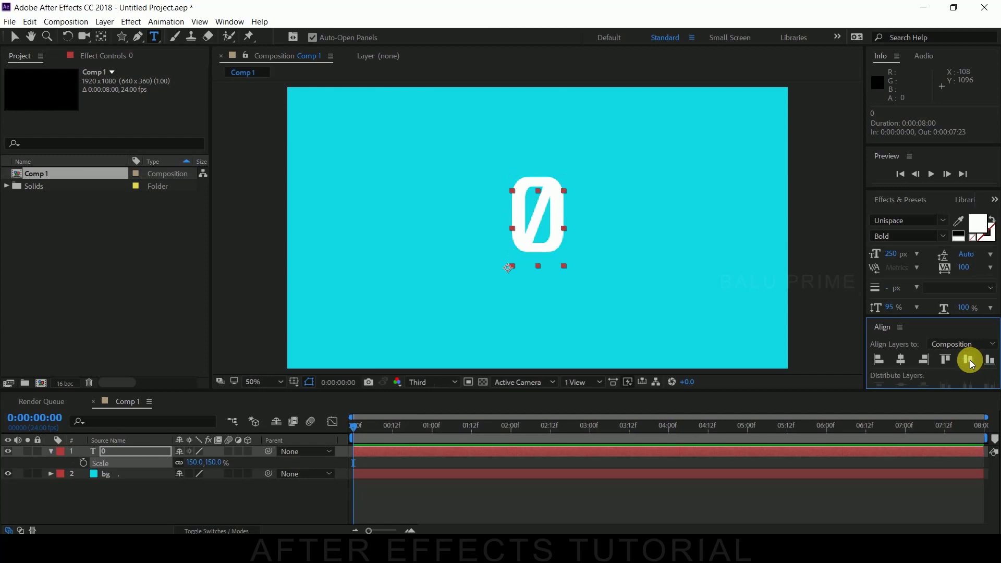
{"action": "left_click", "coordinate": [51, 453]}
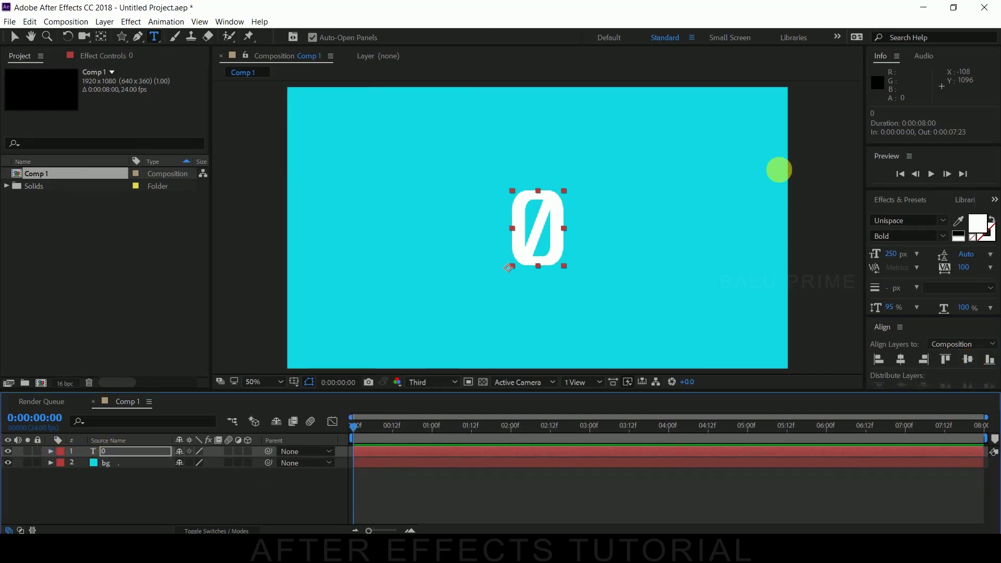
- Search Effects & Presets for 'slider' and apply Slider Control to the 0 text layer
{"action": "left_click", "coordinate": [896, 199]}
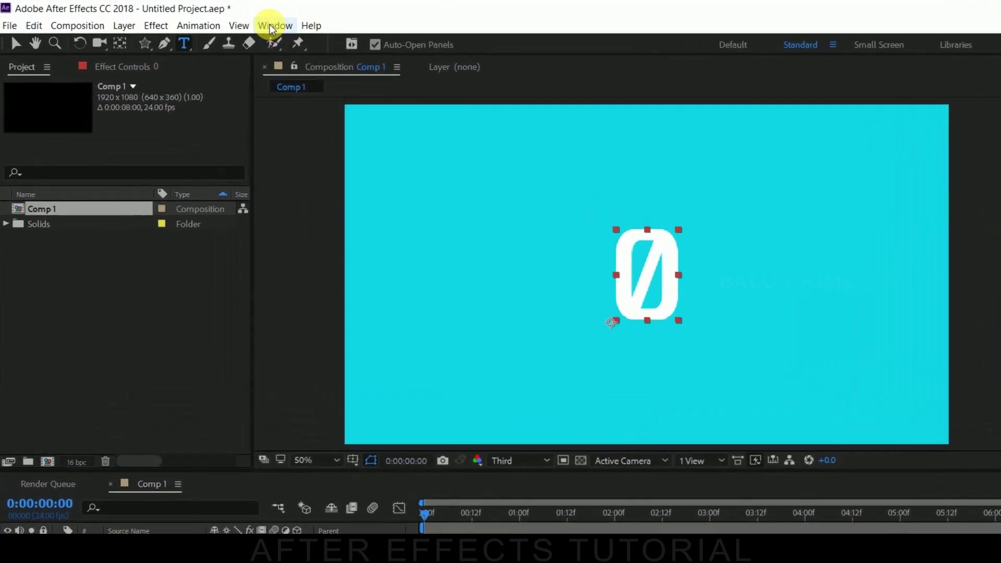
{"action": "left_click", "coordinate": [232, 23]}
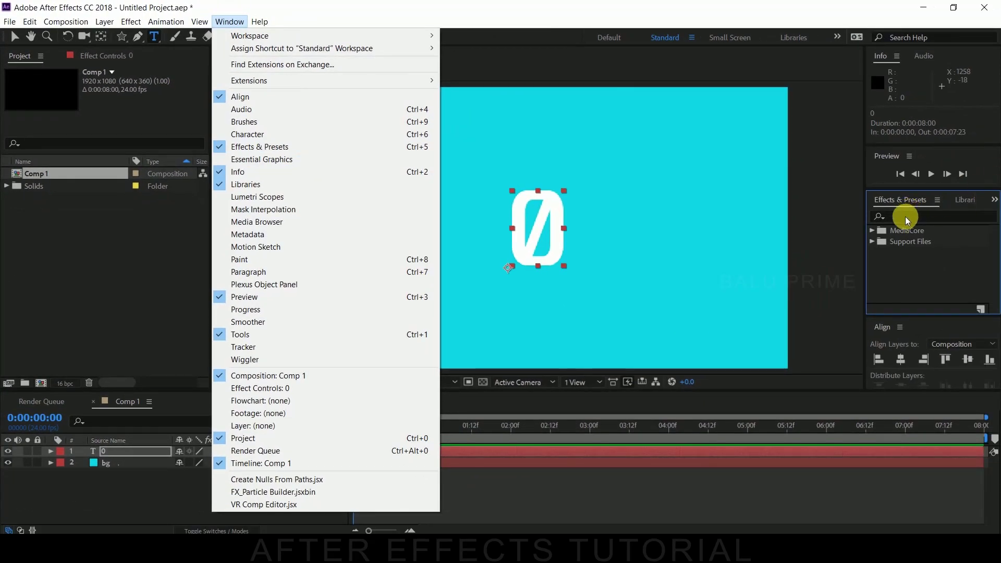
{"action": "left_click", "coordinate": [906, 217]}
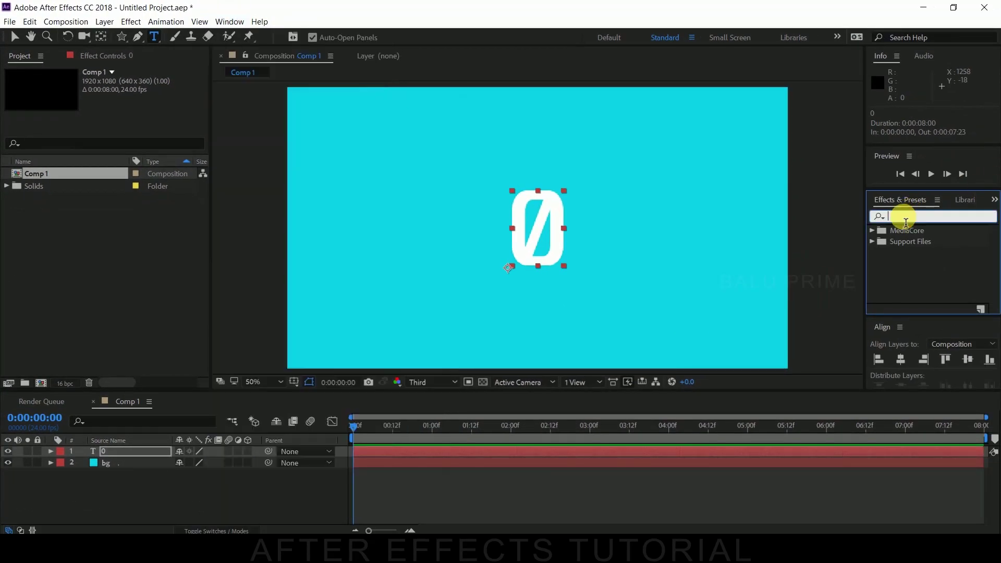
{"action": "type", "text": "s"}
{"action": "type", "text": "li"}
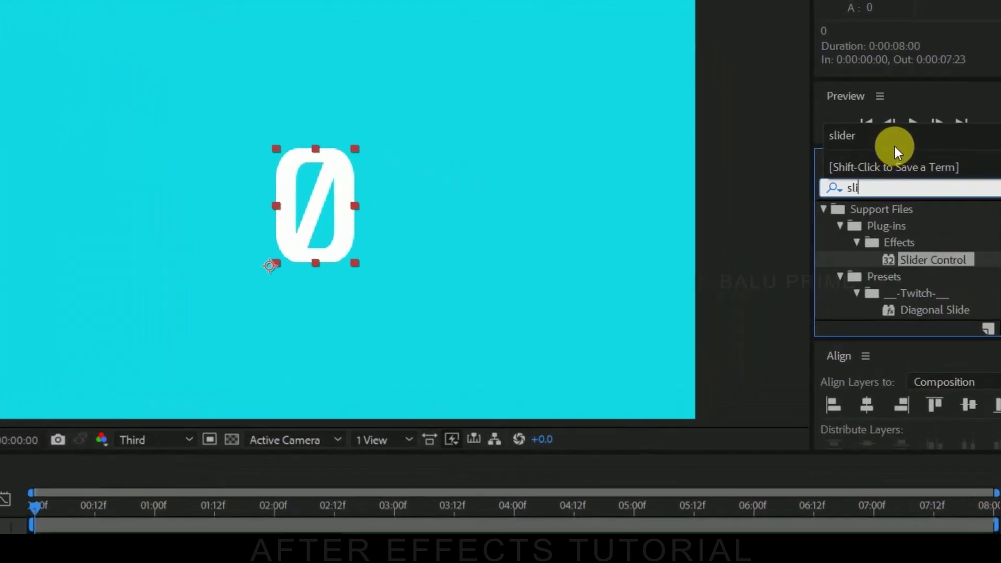
{"action": "type", "text": "der"}
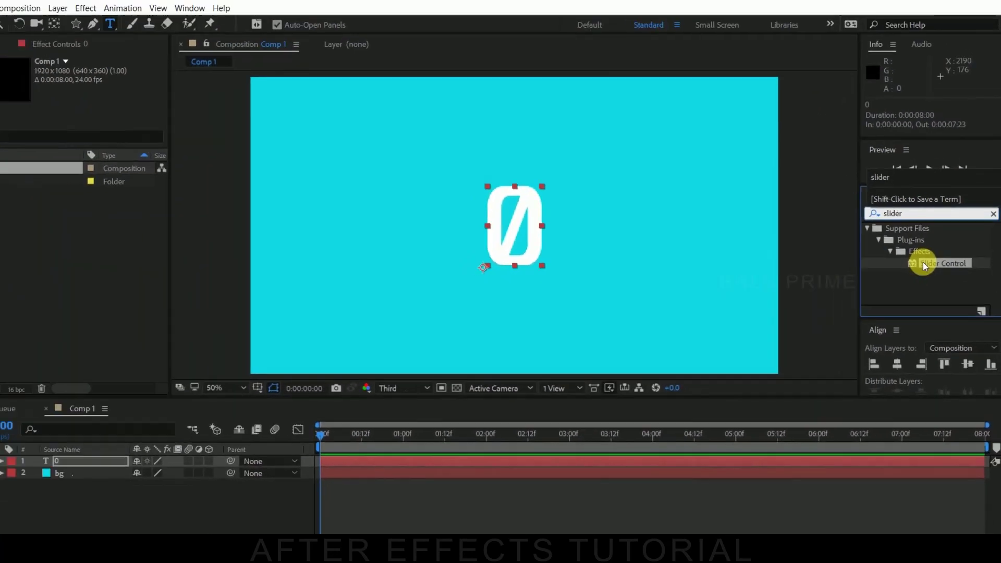
{"action": "left_click_drag", "start_coordinate": [896, 258], "coordinate": [108, 451]}
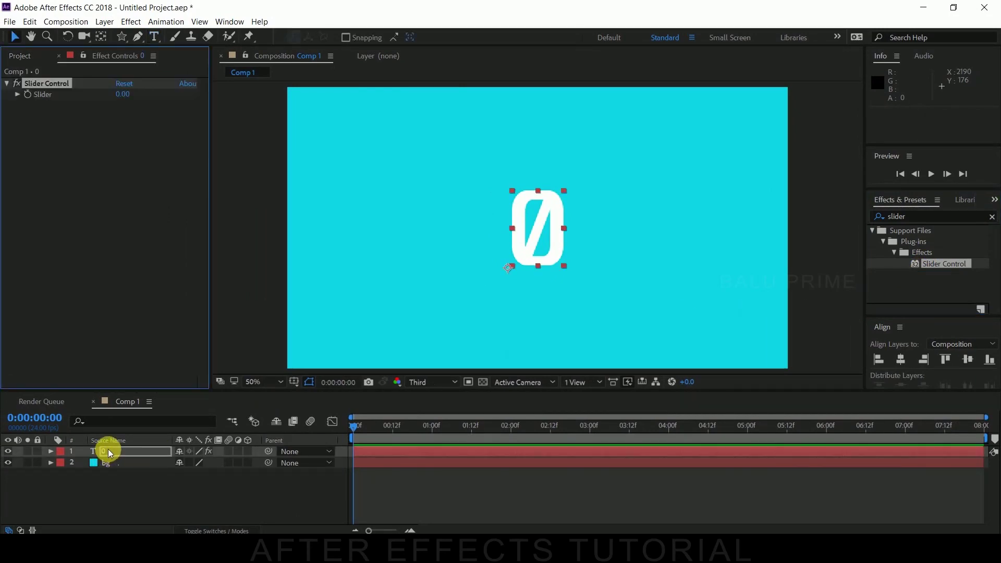
{"action": "left_click", "coordinate": [49, 454]}
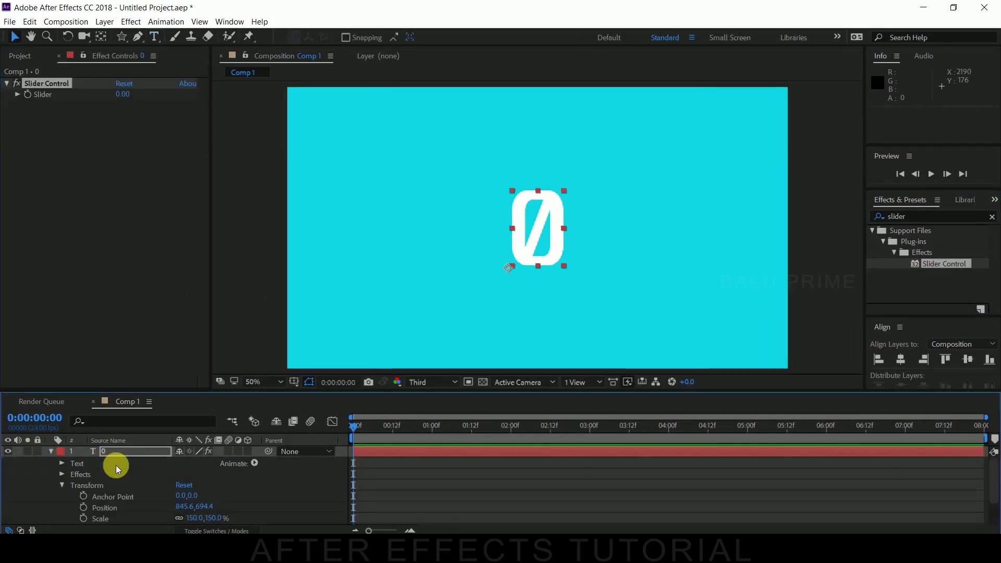
- Twirl open Effects > Slider Control to show Slider, and add an expression to Source Text
{"action": "left_click", "coordinate": [63, 463]}
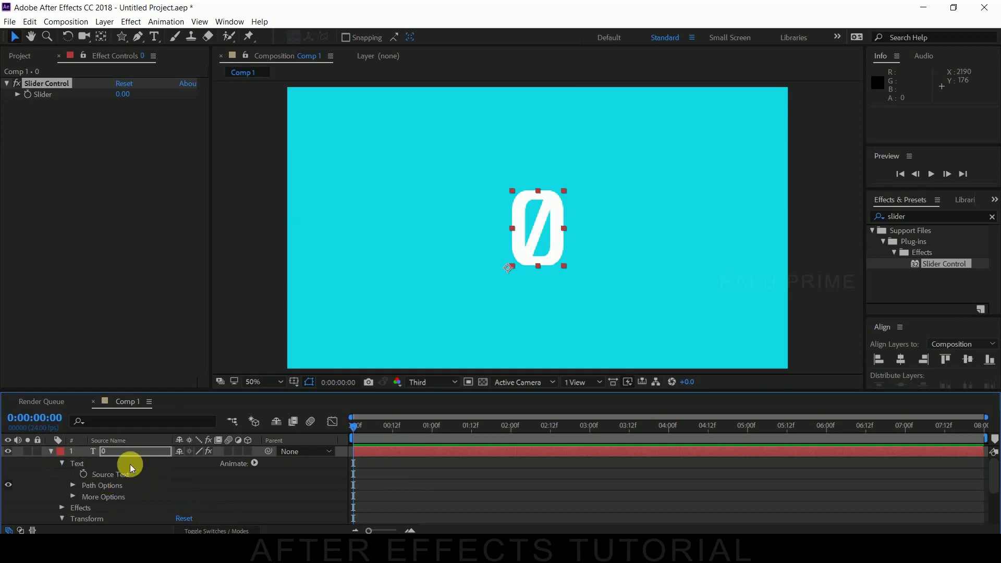
{"action": "left_click_drag", "start_coordinate": [358, 418], "coordinate": [793, 440]}
{"action": "left_click_drag", "start_coordinate": [418, 439], "coordinate": [127, 447]}
{"action": "left_click_drag", "start_coordinate": [393, 392], "coordinate": [377, 331]}
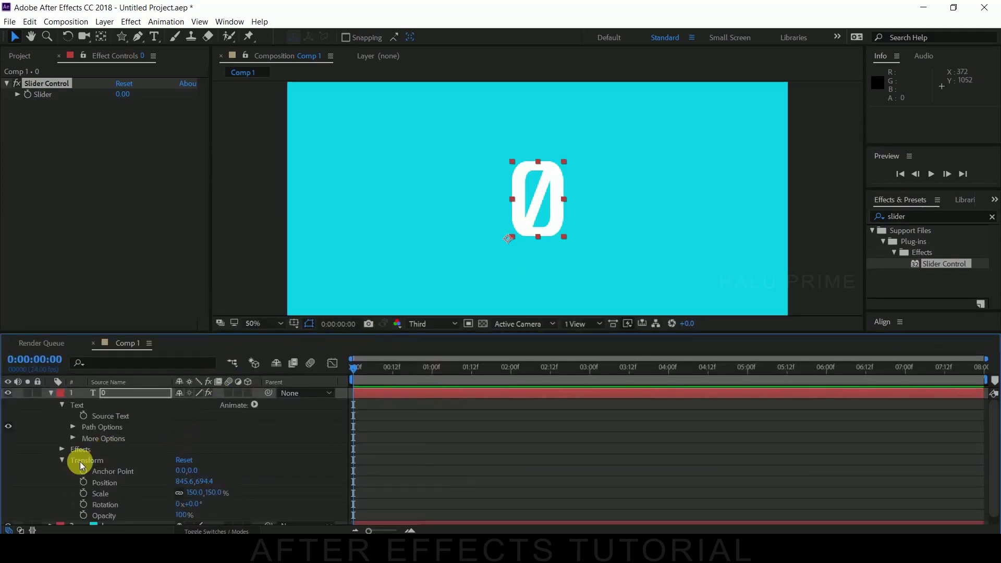
{"action": "left_click", "coordinate": [61, 450]}
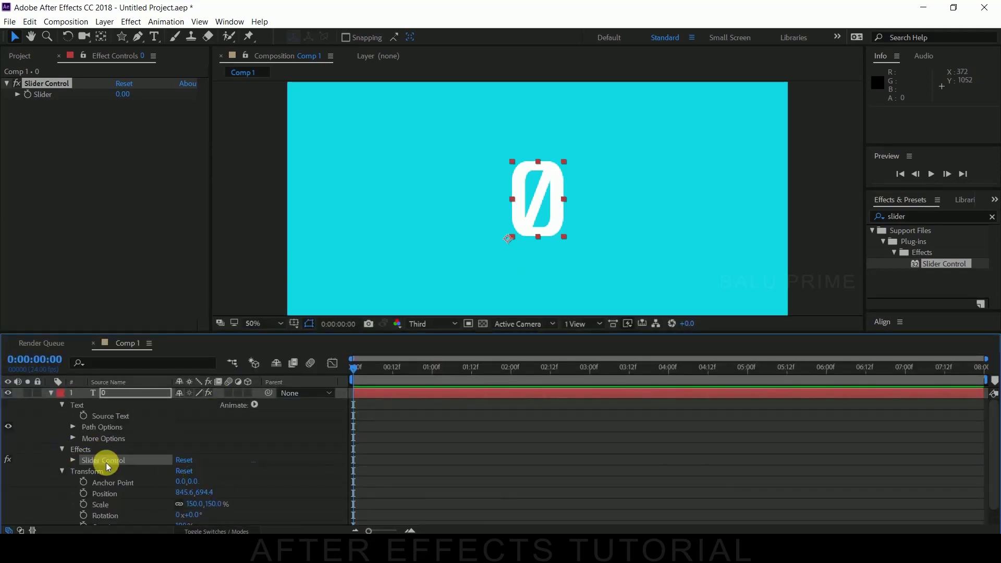
{"action": "left_click", "coordinate": [74, 460]}
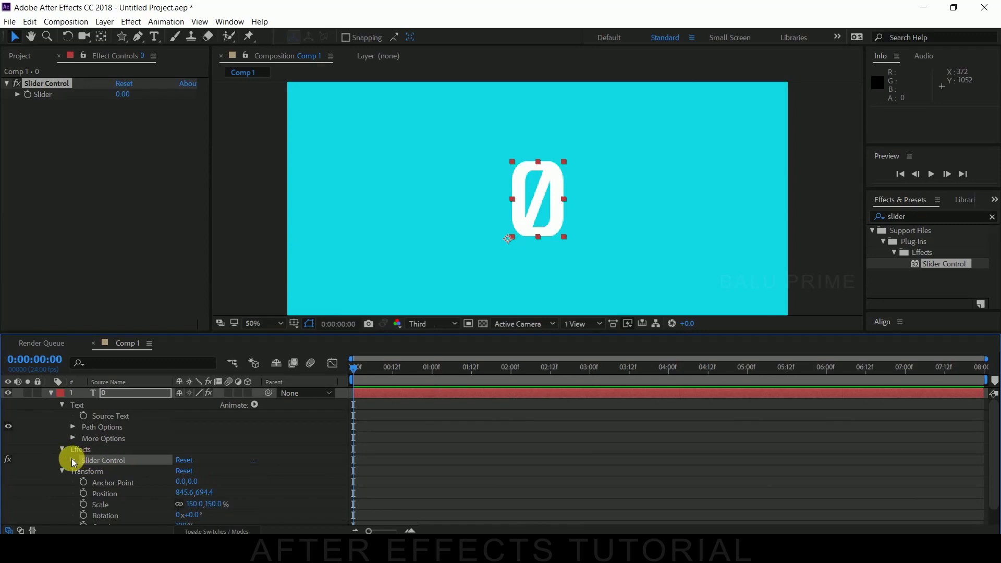
{"action": "left_click", "coordinate": [83, 416], "text": "alt"}
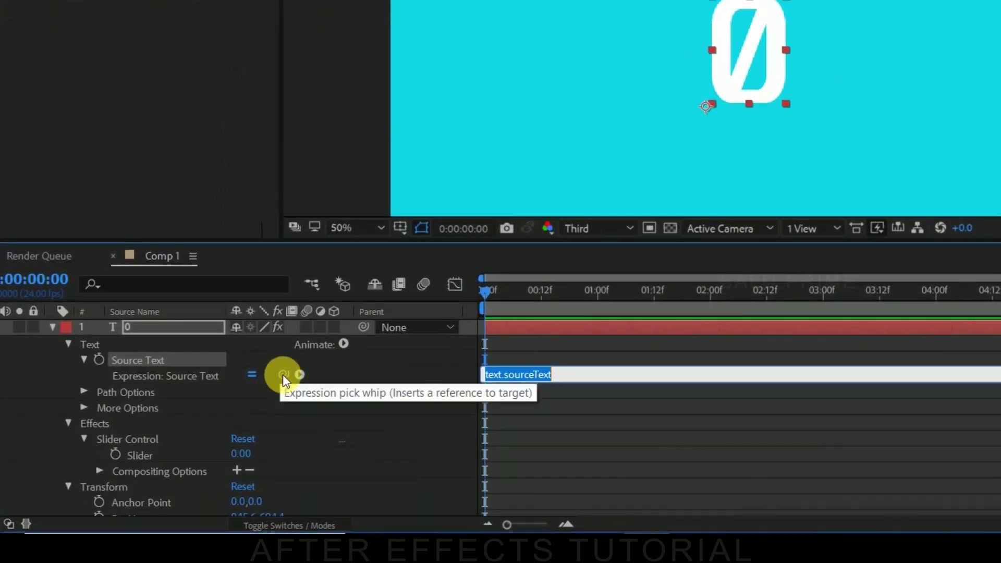
- Pick-whip Source Text to Slider and wrap it as Math.round(effect("Slider Control")("Slider"))
{"action": "left_click_drag", "start_coordinate": [284, 374], "coordinate": [145, 457]}
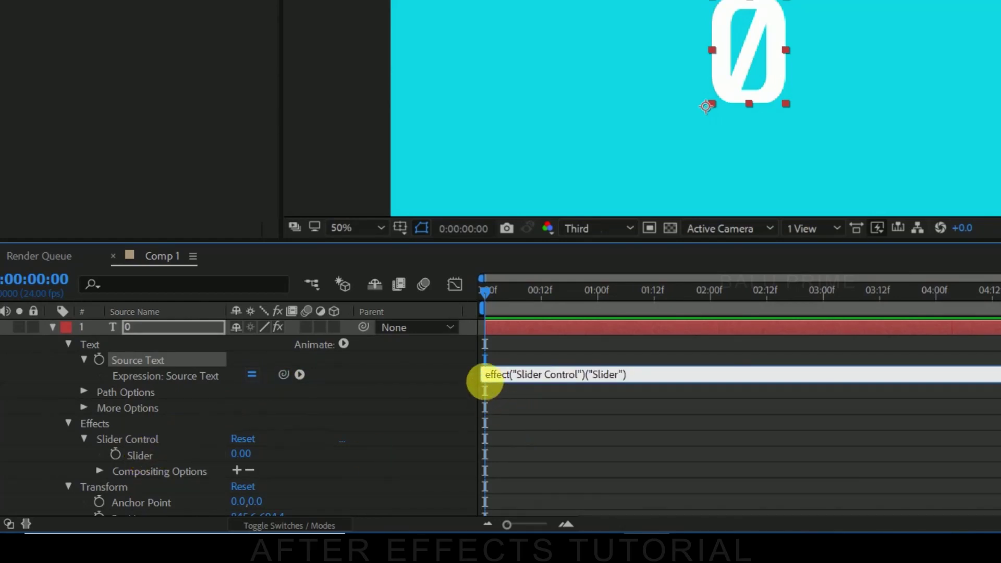
{"action": "left_click", "coordinate": [488, 378]}
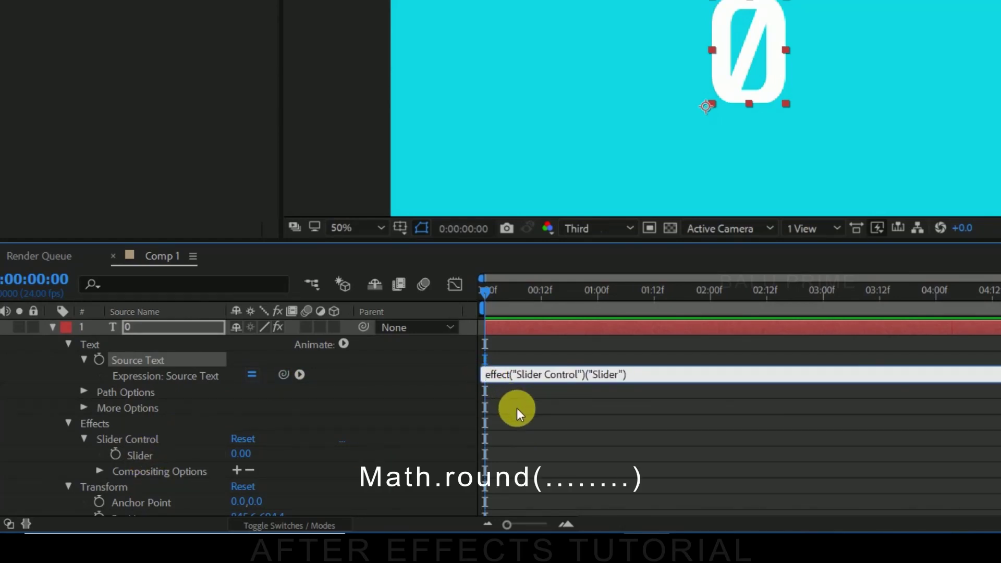
{"action": "type", "text": "Math."}
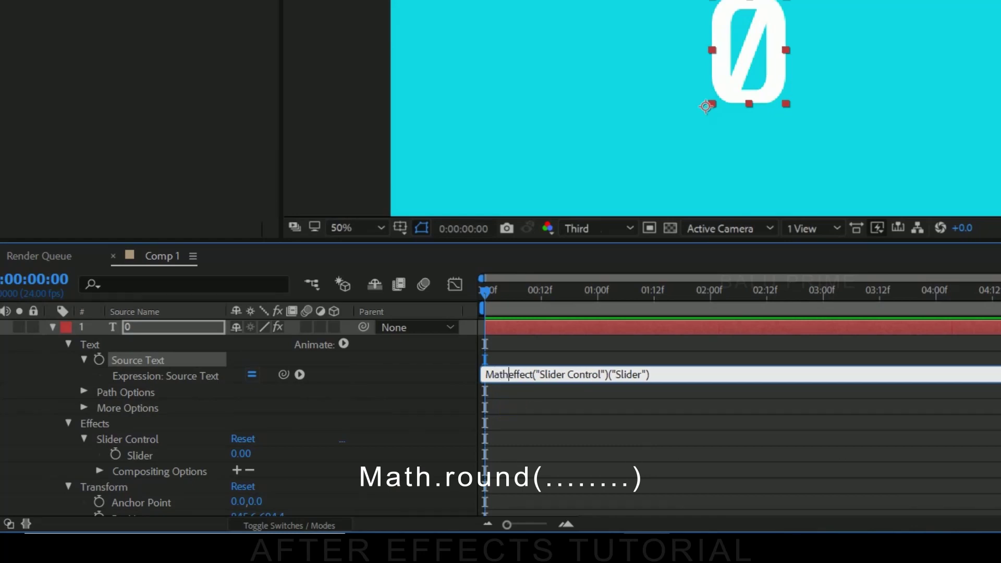
{"action": "type", "text": "round"}
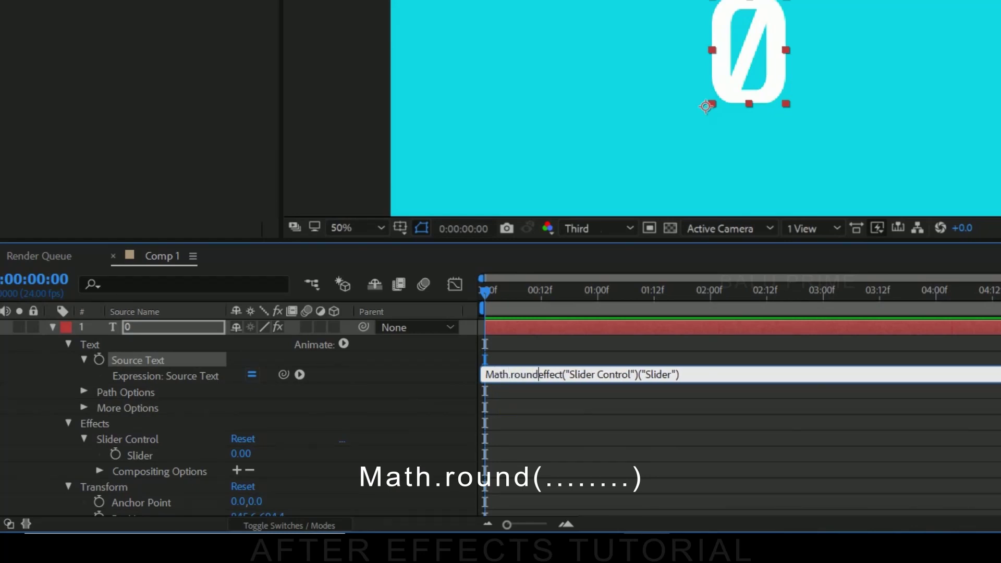
{"action": "type", "text": "("}
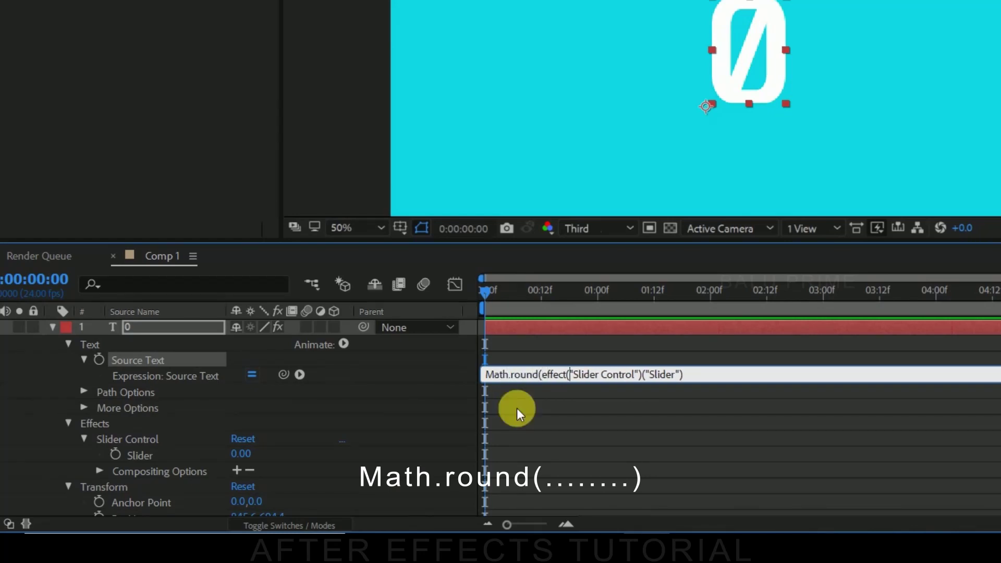
{"action": "key", "text": "Right"}
{"action": "key", "text": "Right"}
{"action": "key", "text": "Right"}
{"action": "key", "text": "Right"}
{"action": "key", "text": "Right"}
{"action": "key", "text": "Right"}
{"action": "key", "text": "Right"}
{"action": "key", "text": "Right"}
{"action": "key", "text": "Right"}
{"action": "key", "text": "Right"}
{"action": "key", "text": "Right"}
{"action": "key", "text": "Right"}
{"action": "key", "text": "Right"}
{"action": "key", "text": "Right"}
{"action": "key", "text": "Right"}
{"action": "key", "text": "Right"}
{"action": "key", "text": "Right"}
{"action": "key", "text": "Right"}
{"action": "key", "text": "Right"}
{"action": "key", "text": "Right"}
{"action": "key", "text": "Right"}
{"action": "key", "text": "Right"}
{"action": "key", "text": "Right"}
{"action": "key", "text": "Right"}
{"action": "key", "text": "Right"}
{"action": "key", "text": "Right"}
{"action": "key", "text": "Right"}
{"action": "key", "text": "Right"}
{"action": "key", "text": "Right"}
{"action": "key", "text": "Right"}
{"action": "key", "text": "Right"}
{"action": "key", "text": "Right"}
{"action": "type", "text": ")"}
{"action": "left_click", "coordinate": [517, 408]}
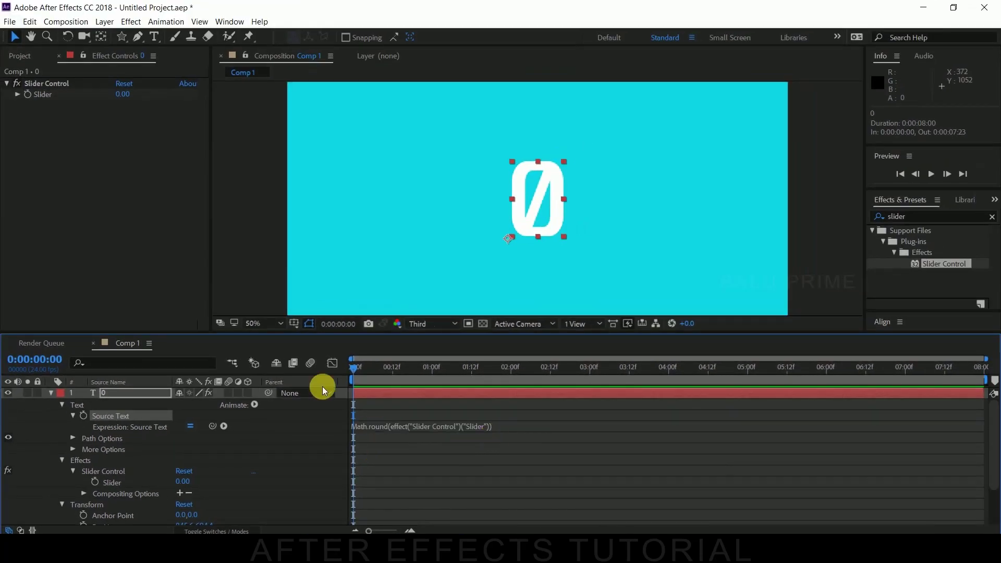
- Keyframe the Slider at 0 at the start and 100 at 0:00:05:00
{"action": "left_click_drag", "start_coordinate": [383, 367], "coordinate": [251, 377]}
{"action": "left_click", "coordinate": [94, 481]}
{"action": "left_click_drag", "start_coordinate": [351, 365], "coordinate": [748, 373]}
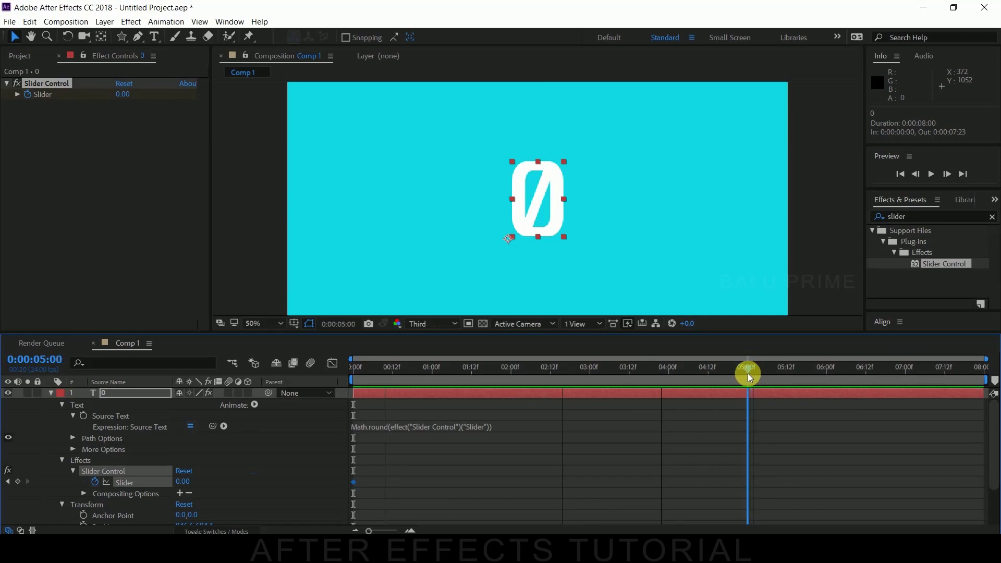
{"action": "left_click", "coordinate": [181, 481]}
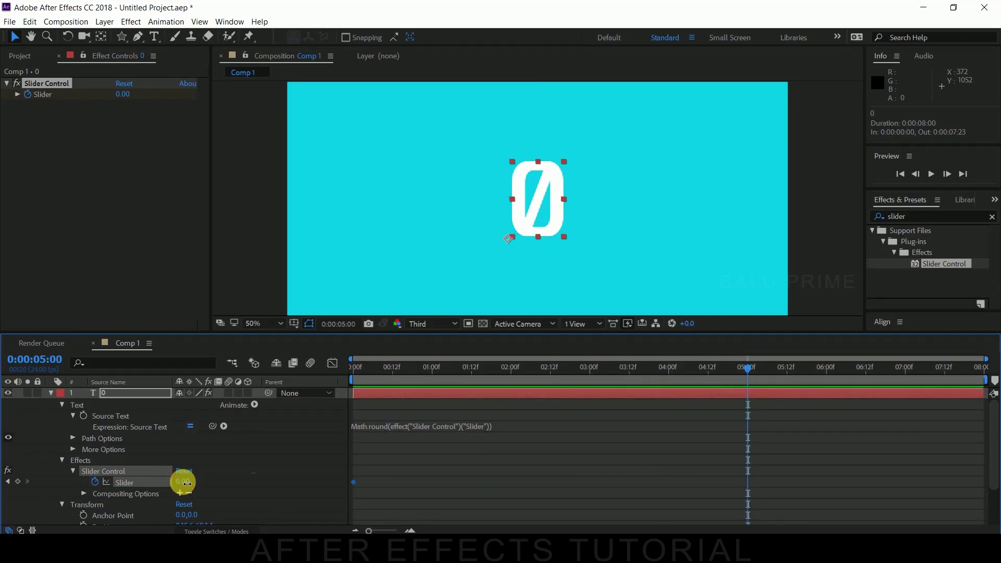
{"action": "left_click", "coordinate": [185, 482]}
{"action": "type", "text": "100"}
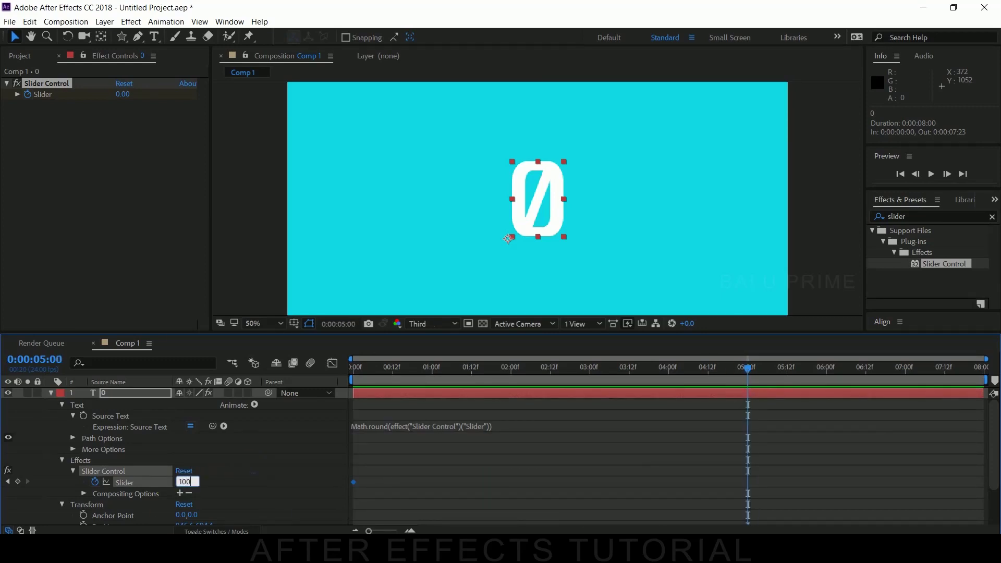
{"action": "left_click", "coordinate": [248, 464]}
- Move the 100 keyframe to about 0:00:07:14 and preview the slower count
{"action": "key", "text": "space"}
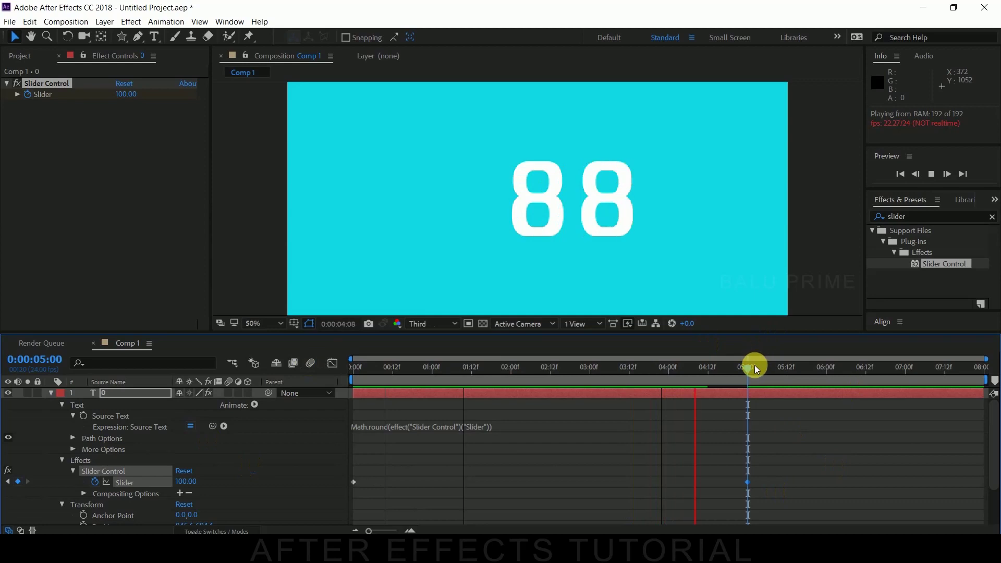
{"action": "key", "text": "space"}
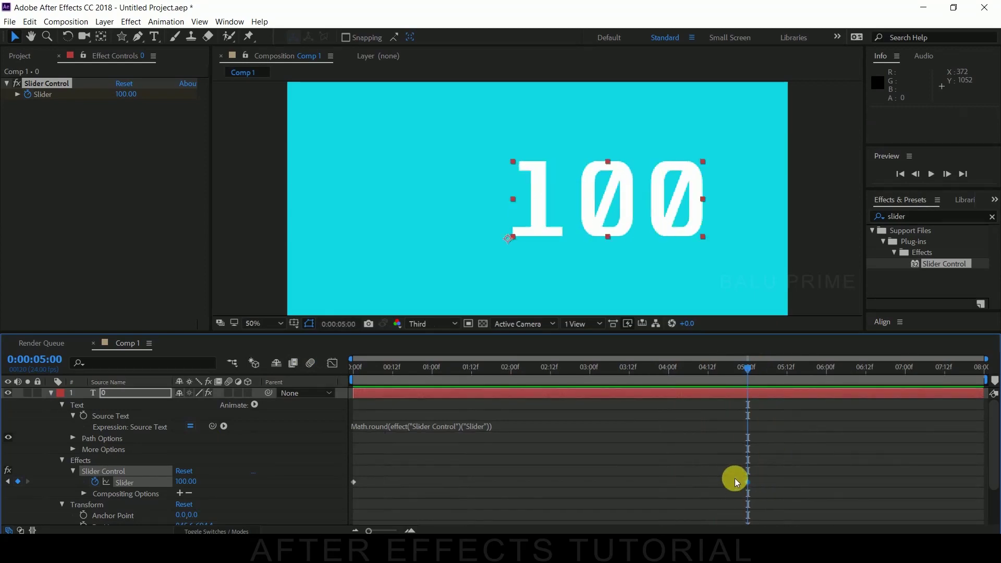
{"action": "left_click_drag", "start_coordinate": [727, 472], "coordinate": [949, 483]}
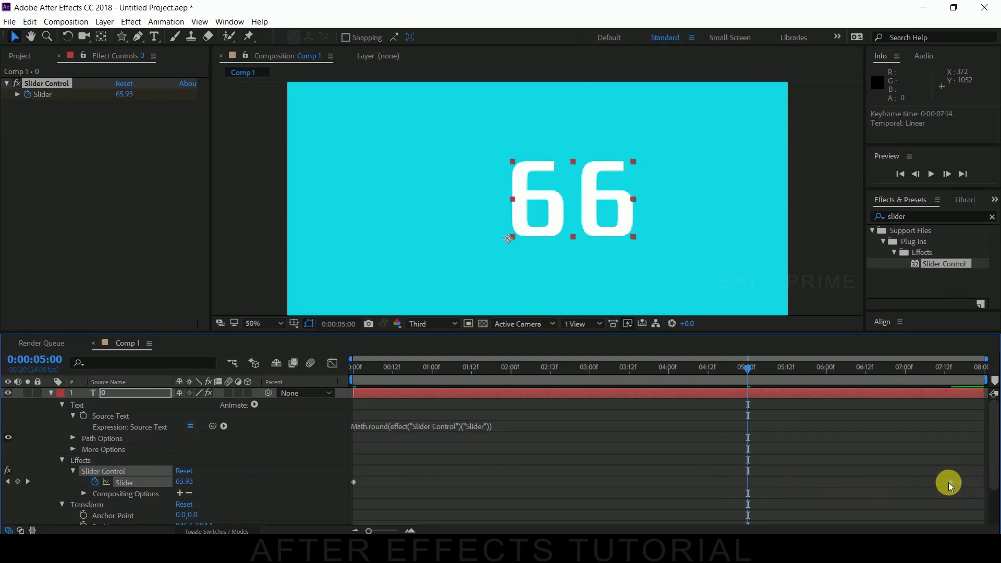
{"action": "key", "text": "space"}
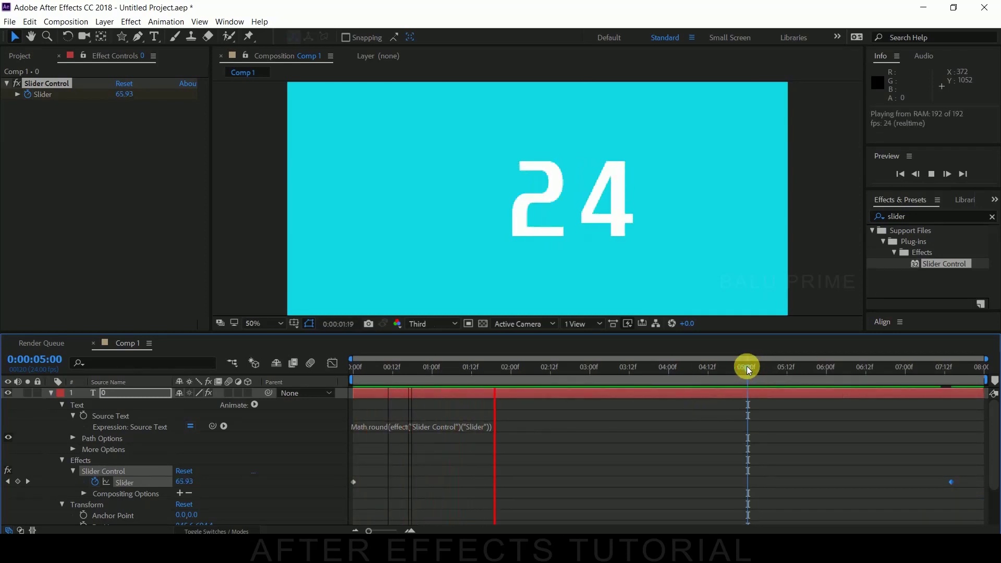
{"action": "left_click", "coordinate": [747, 366]}
- Search for 'drop' and apply Drop Shadow to the number layer
{"action": "left_click", "coordinate": [50, 393]}
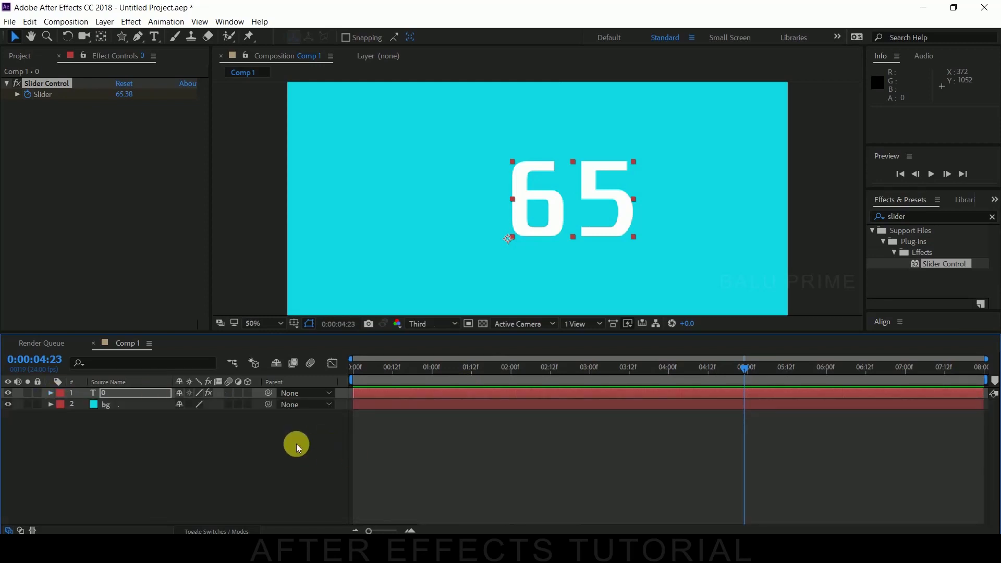
{"action": "left_click", "coordinate": [109, 394]}
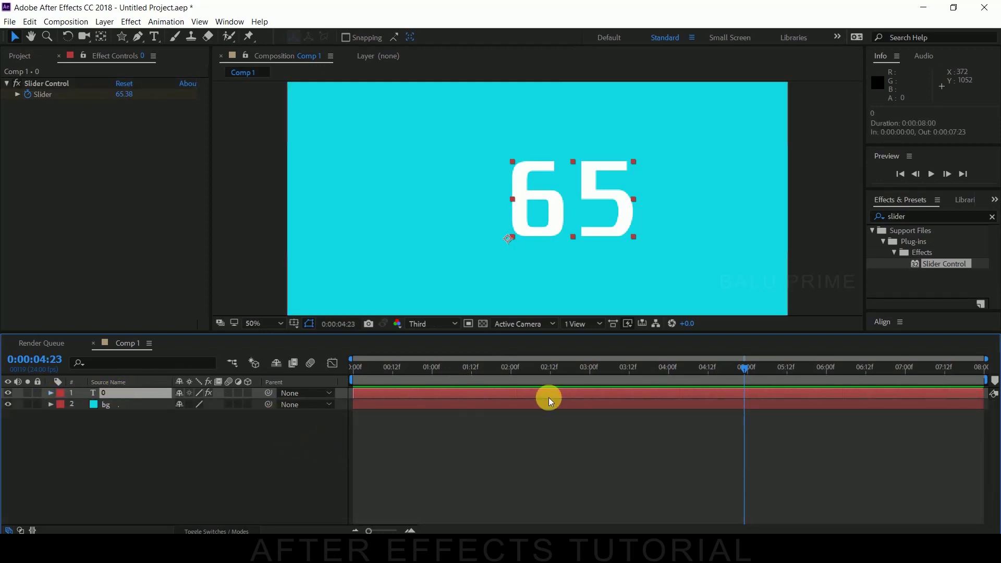
{"action": "left_click", "coordinate": [926, 208]}
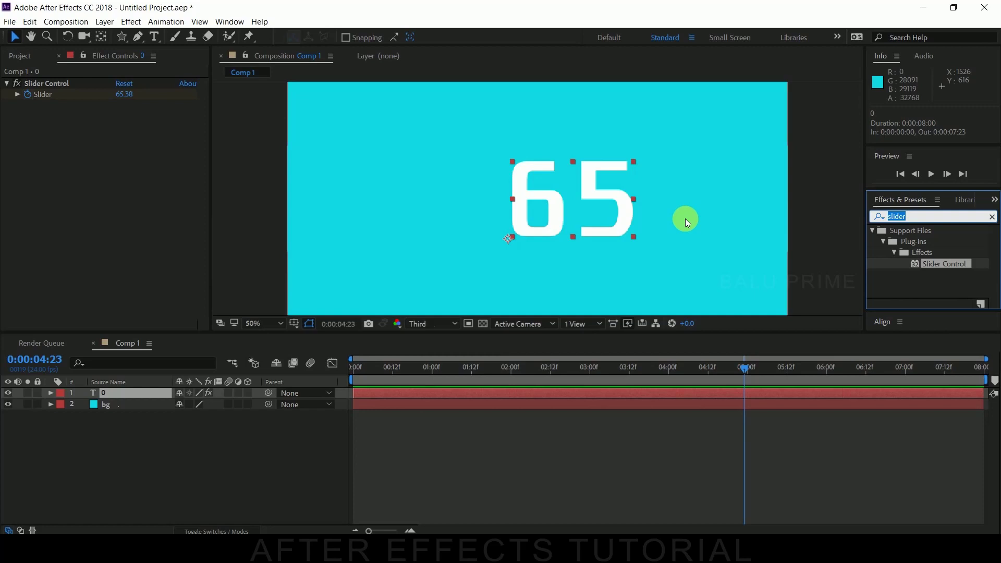
{"action": "type", "text": "drop"}
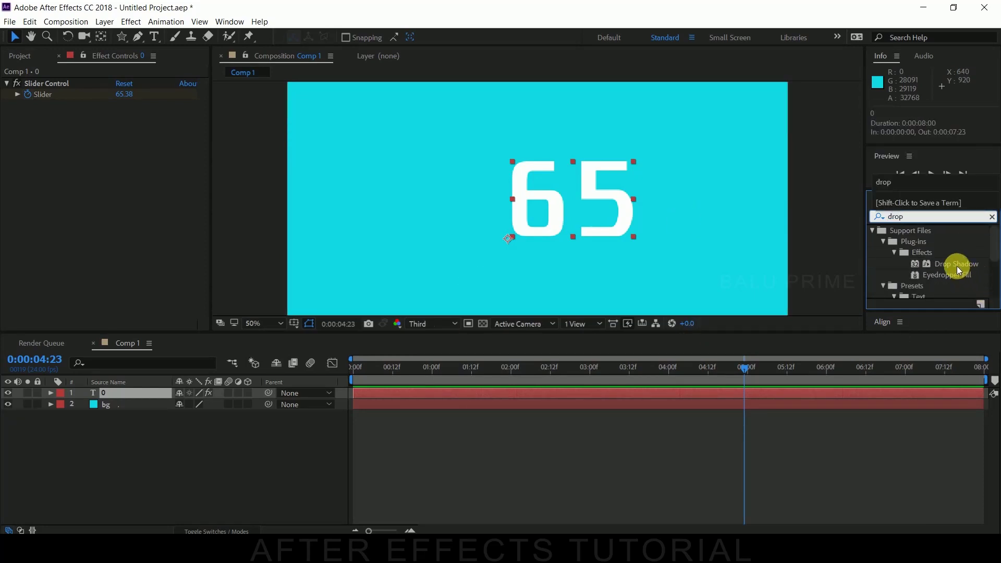
{"action": "left_click_drag", "start_coordinate": [958, 270], "coordinate": [385, 392]}
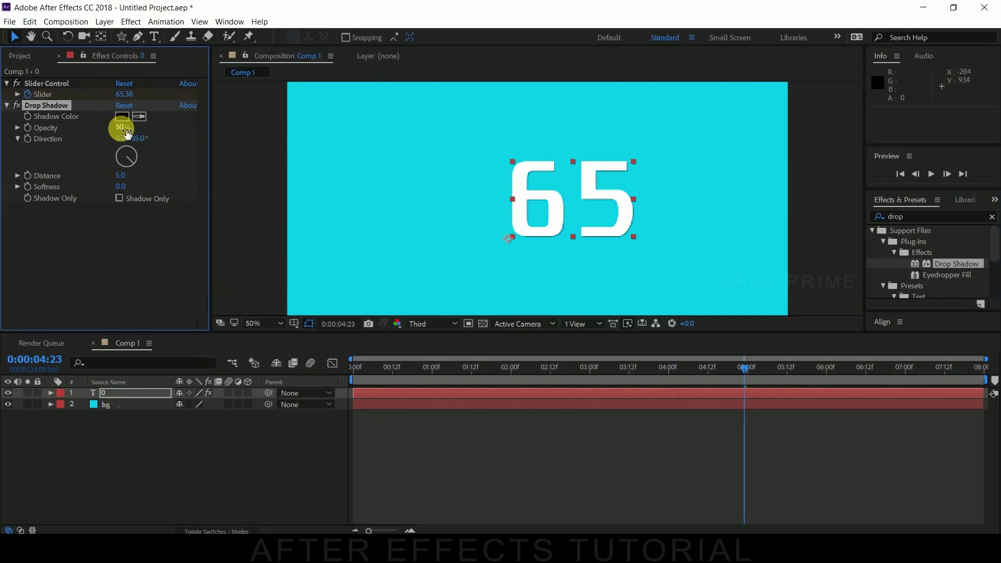
- Set the shadow to 100% opacity, distance 45 and softness 45, then preview
{"action": "left_click_drag", "start_coordinate": [125, 130], "coordinate": [302, 123]}
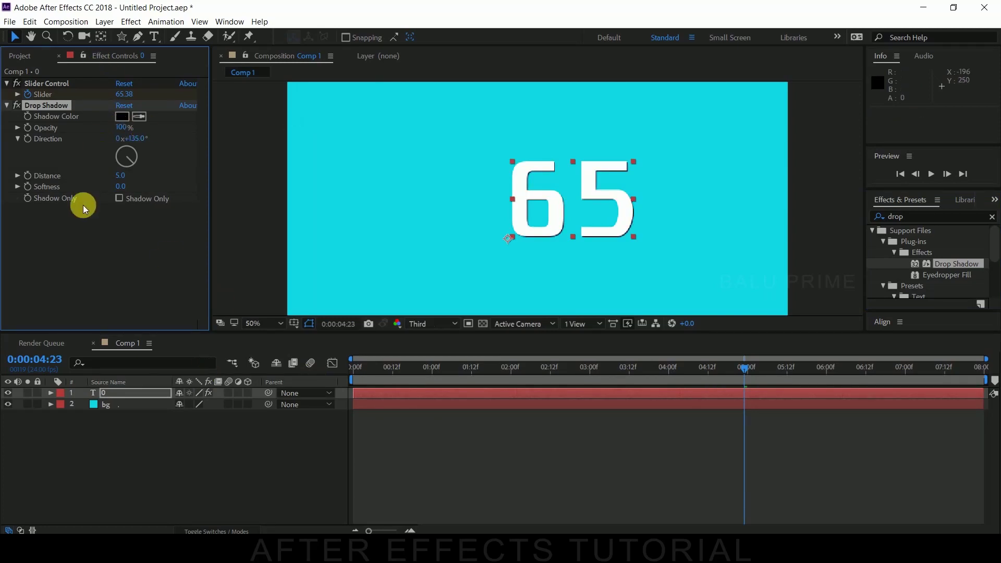
{"action": "type", "text": "45"}
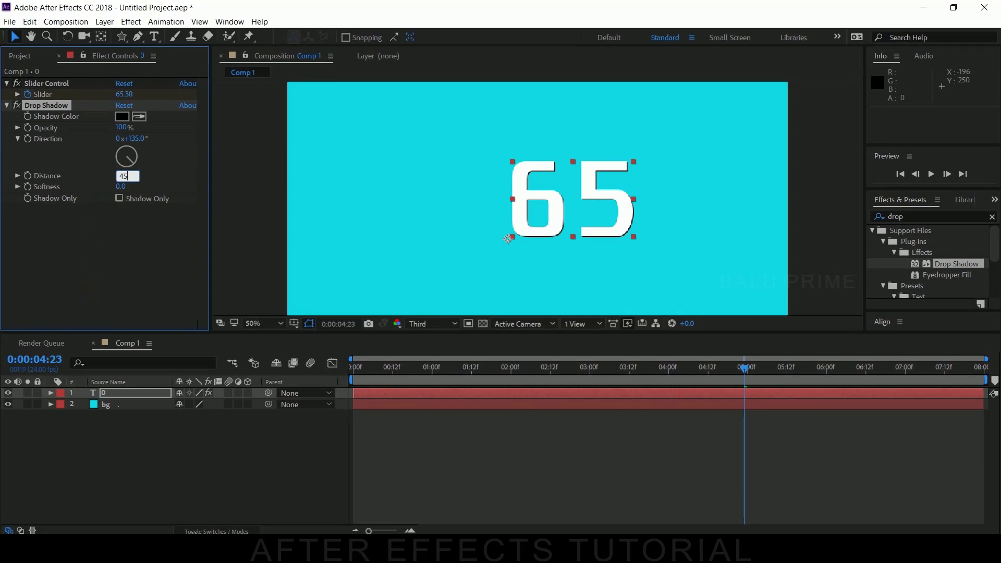
{"action": "key", "text": "Return"}
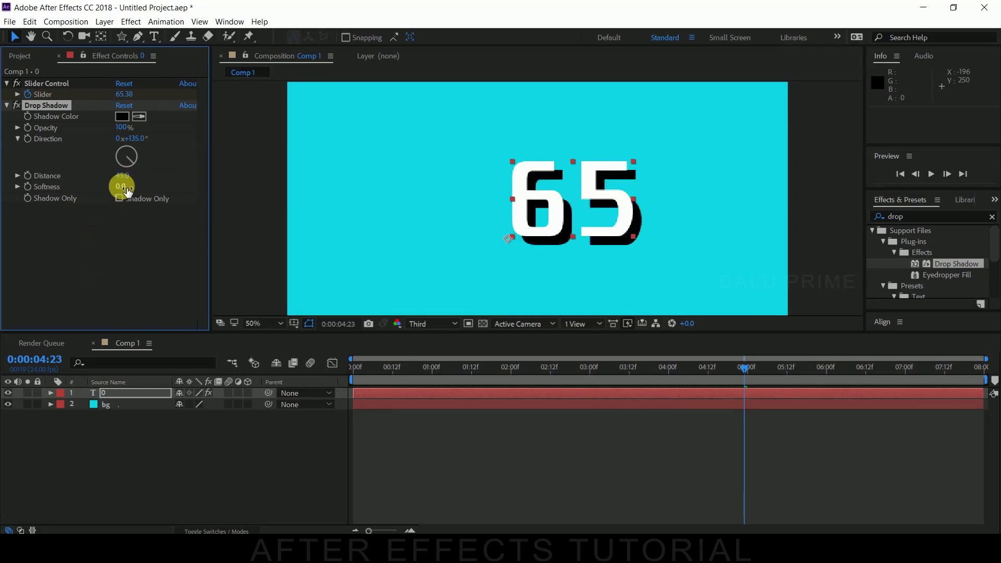
{"action": "type", "text": "45"}
{"action": "key", "text": "space"}
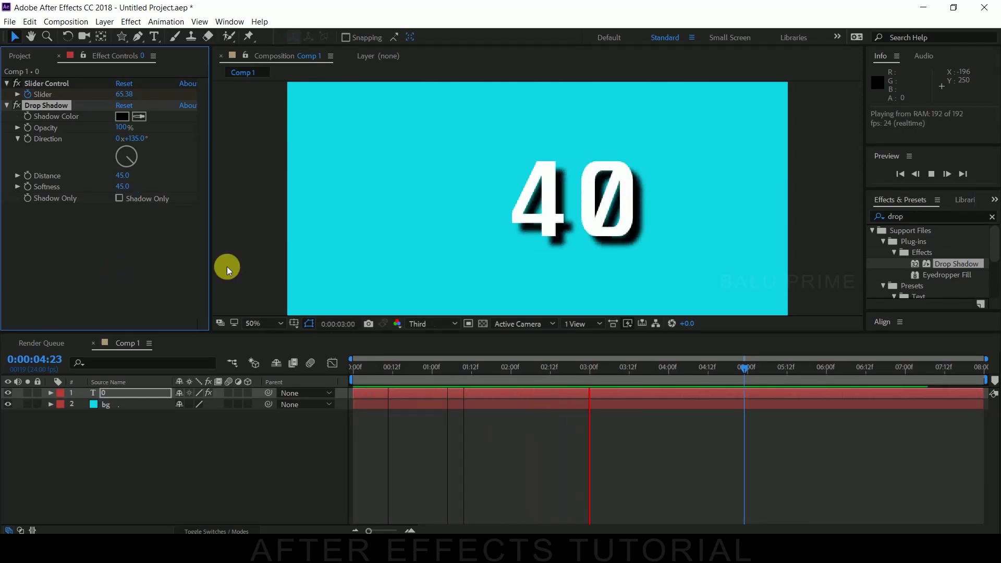
{"action": "left_click", "coordinate": [744, 367]}
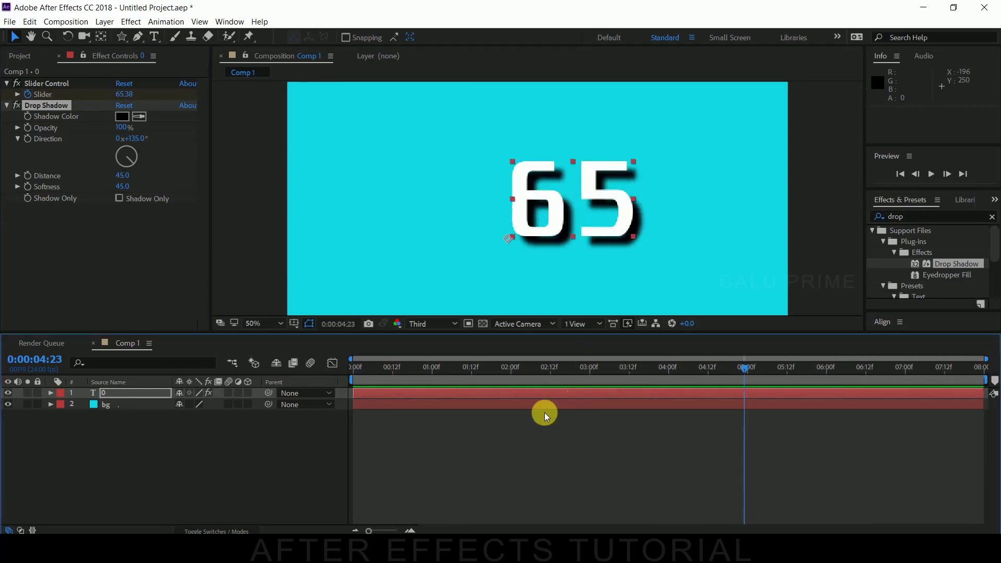
- Add the Layer Styles > Bevel and Emboss style to the number layer and preview it
{"action": "right_click", "coordinate": [439, 393]}
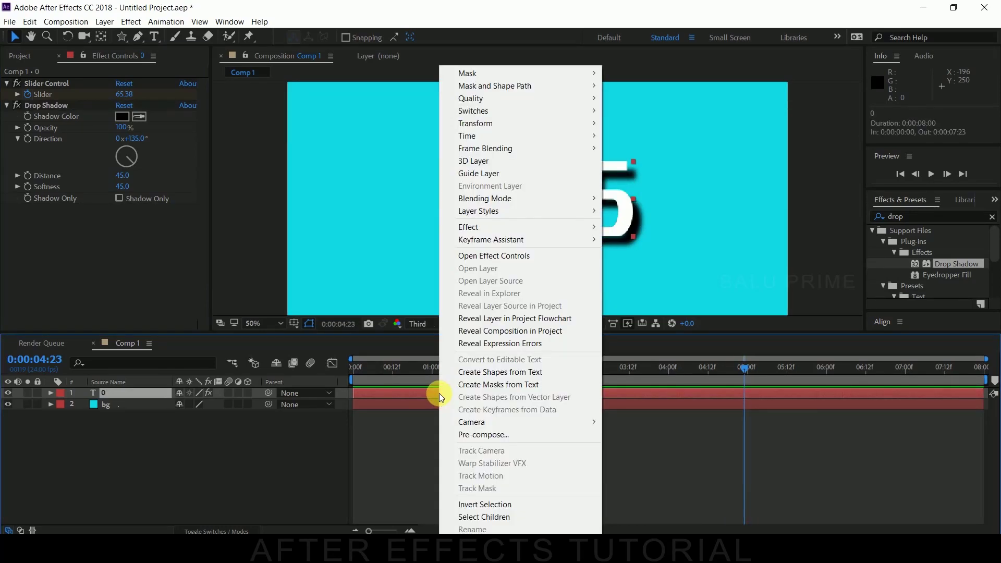
{"action": "mouse_move", "coordinate": [537, 211]}
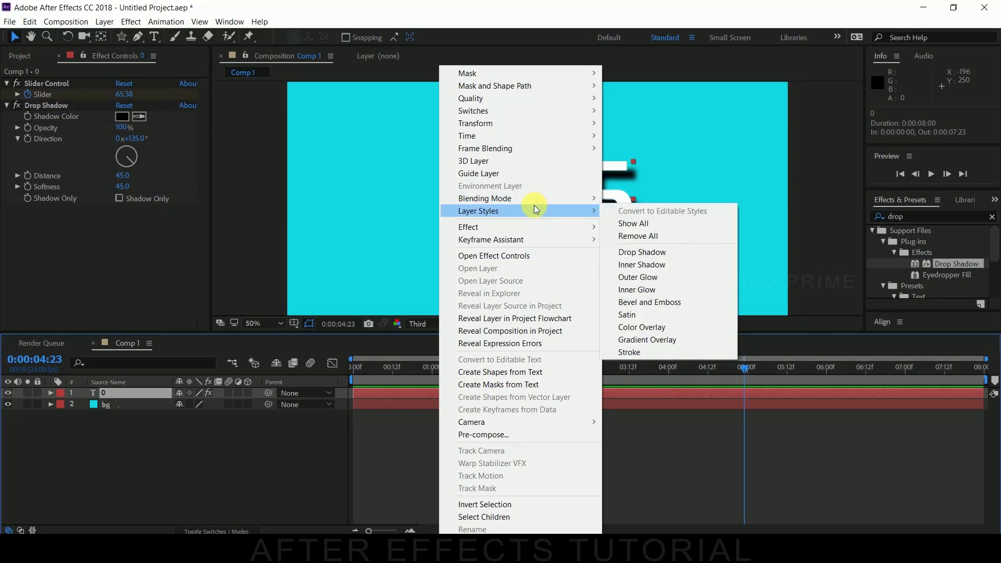
{"action": "left_click", "coordinate": [646, 302]}
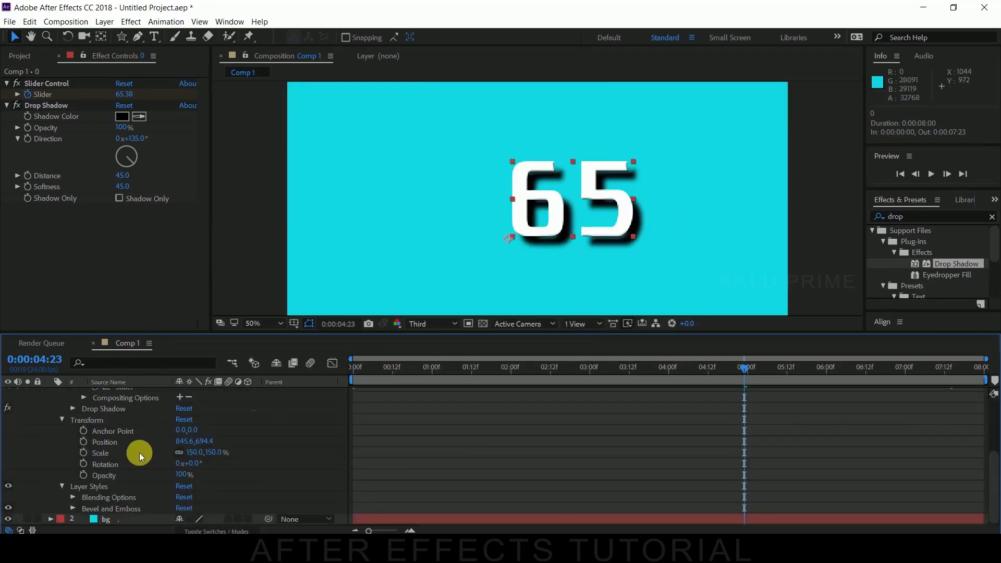
{"action": "scroll", "coordinate": [255, 474], "scroll_direction": "down", "scroll_amount": 5}
{"action": "key", "text": "space"}
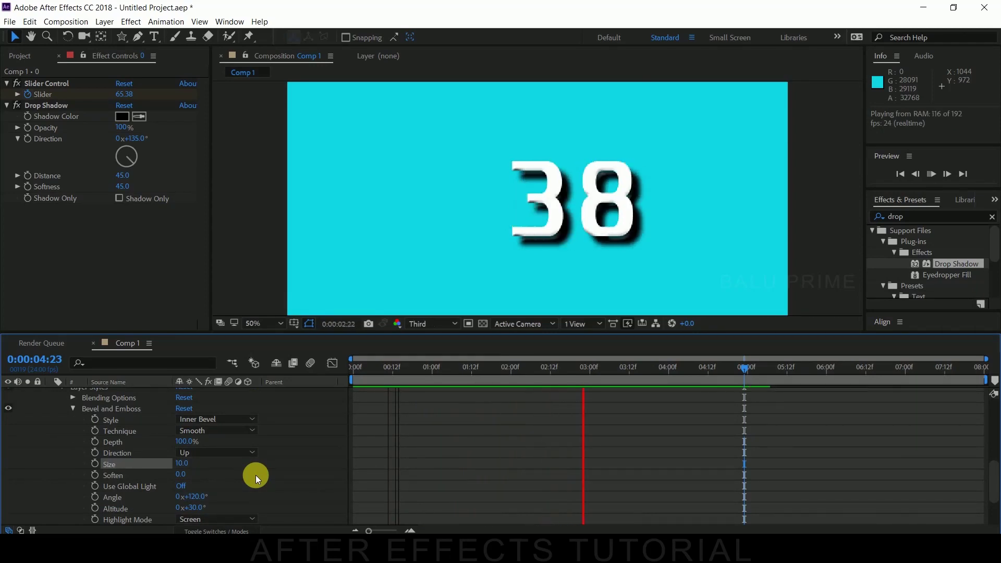